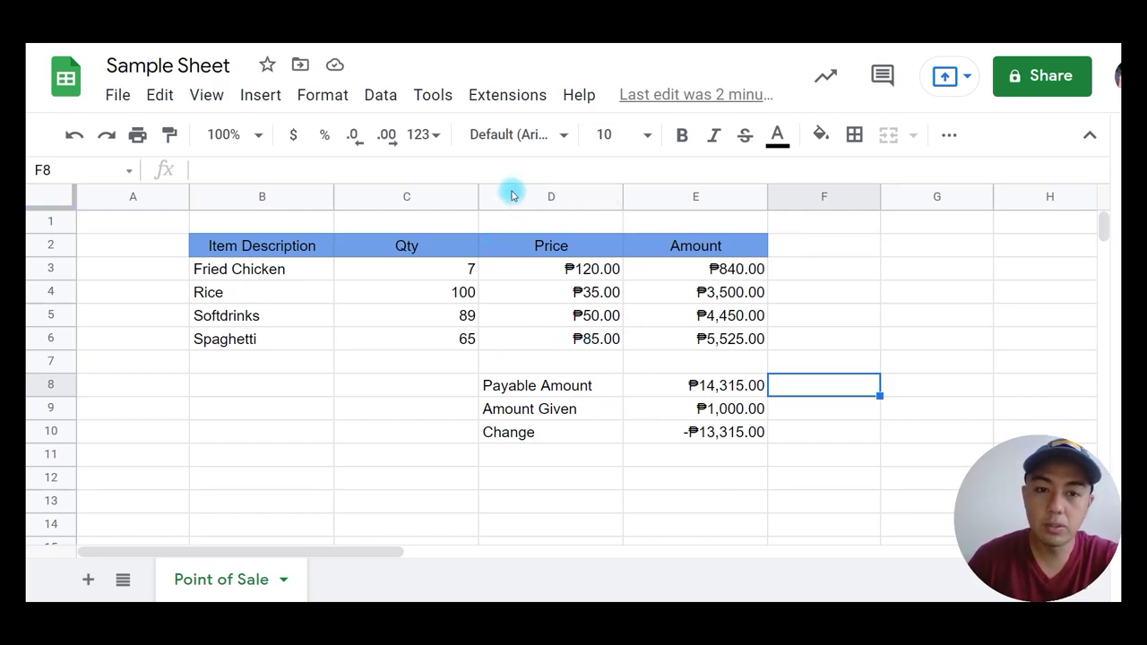
- Insert two blank columns between the Qty and Price columns
right_click(513, 198)
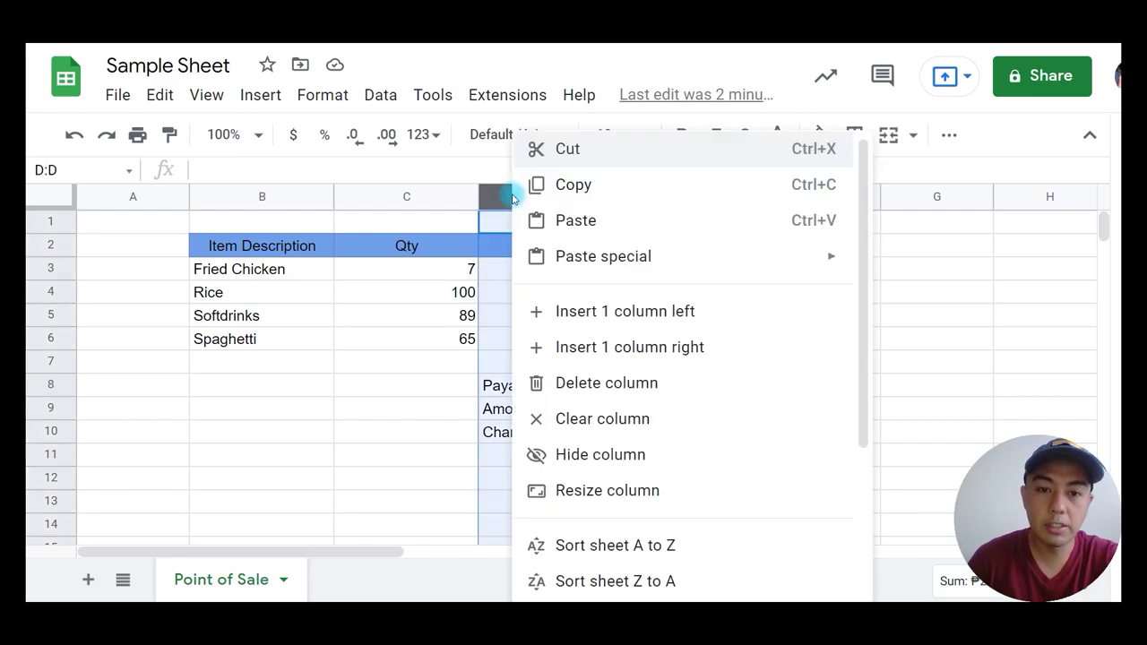
left_click(579, 319)
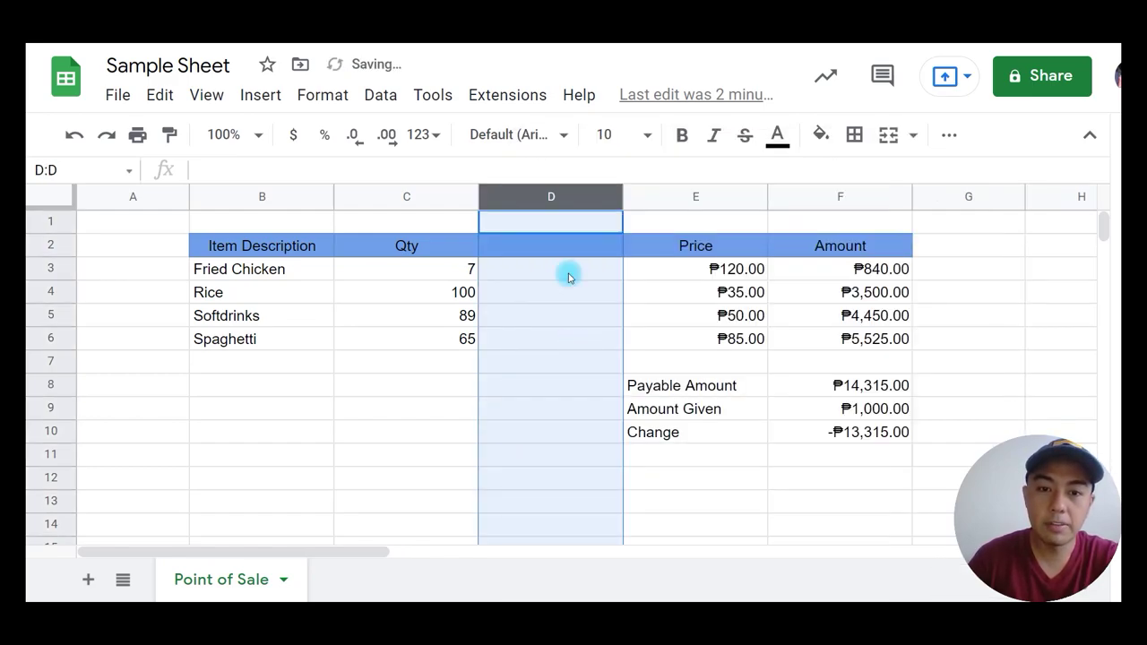
right_click(560, 199)
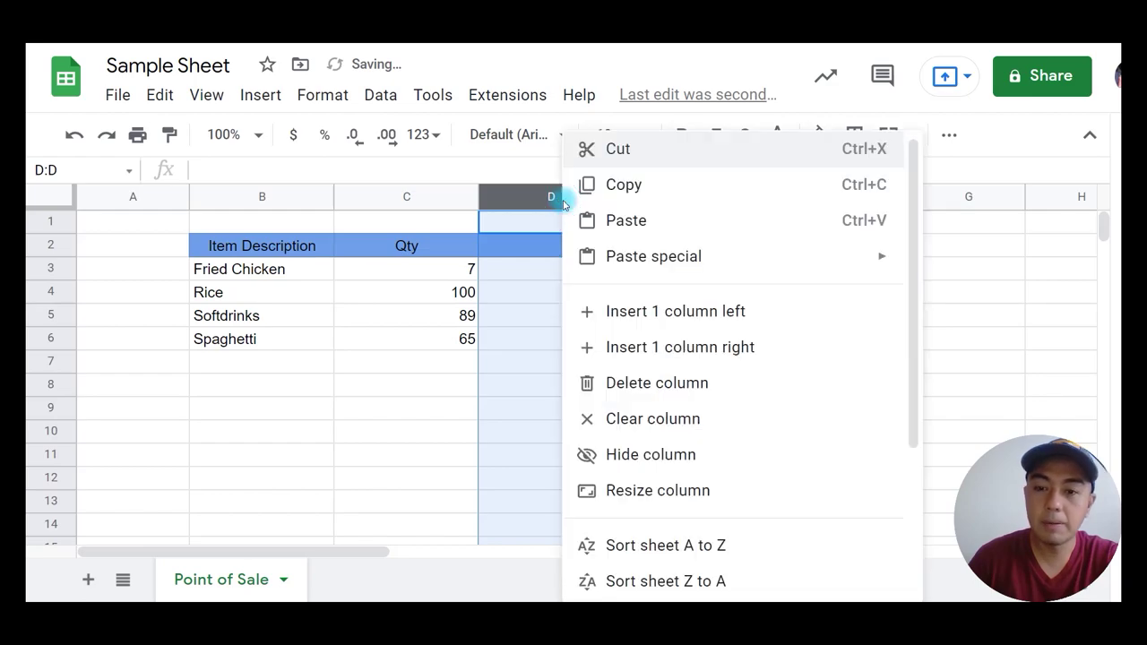
left_click(626, 345)
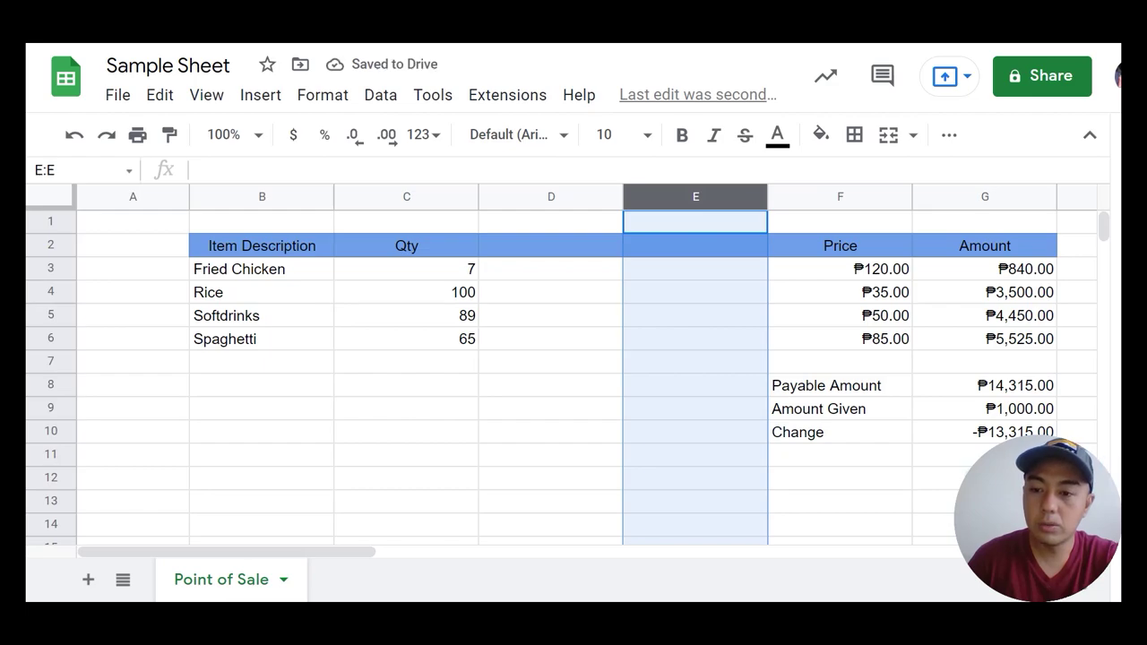
left_click_drag(473, 285, 468, 271)
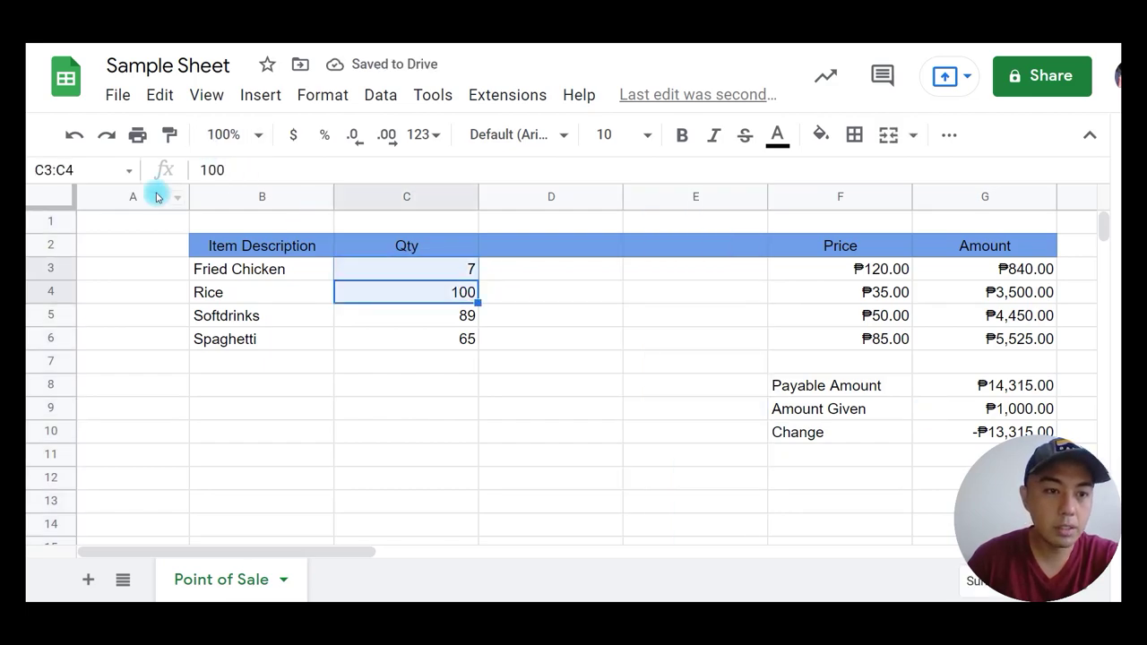
- Hide the empty column A before the Item Description column
left_click(117, 194)
right_click(117, 194)
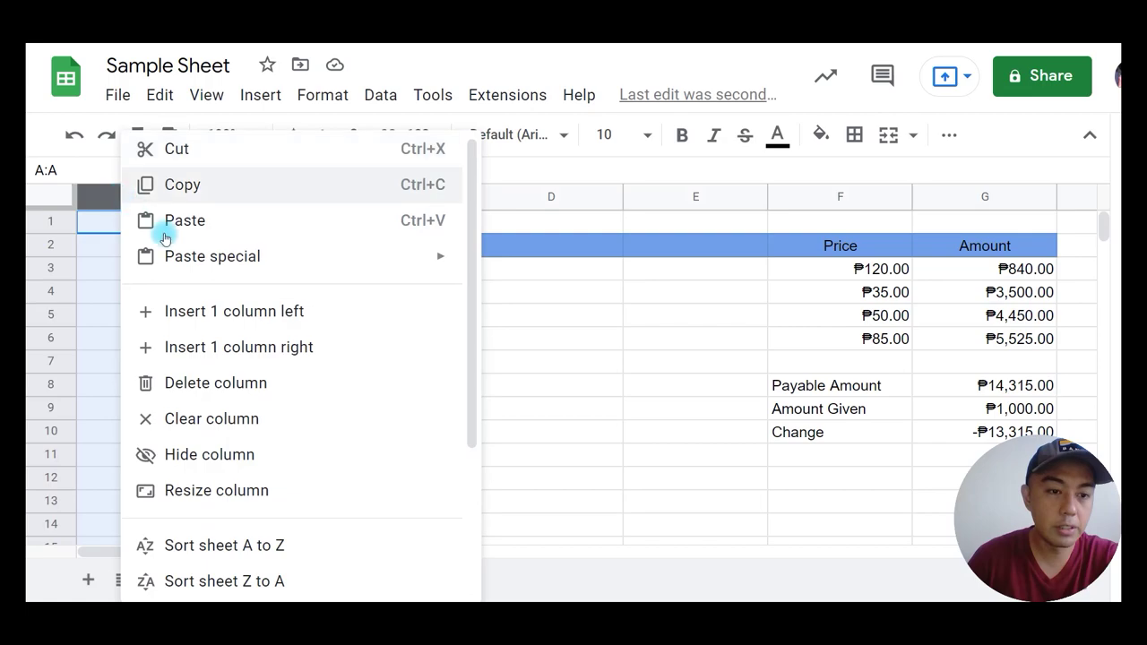
left_click(269, 451)
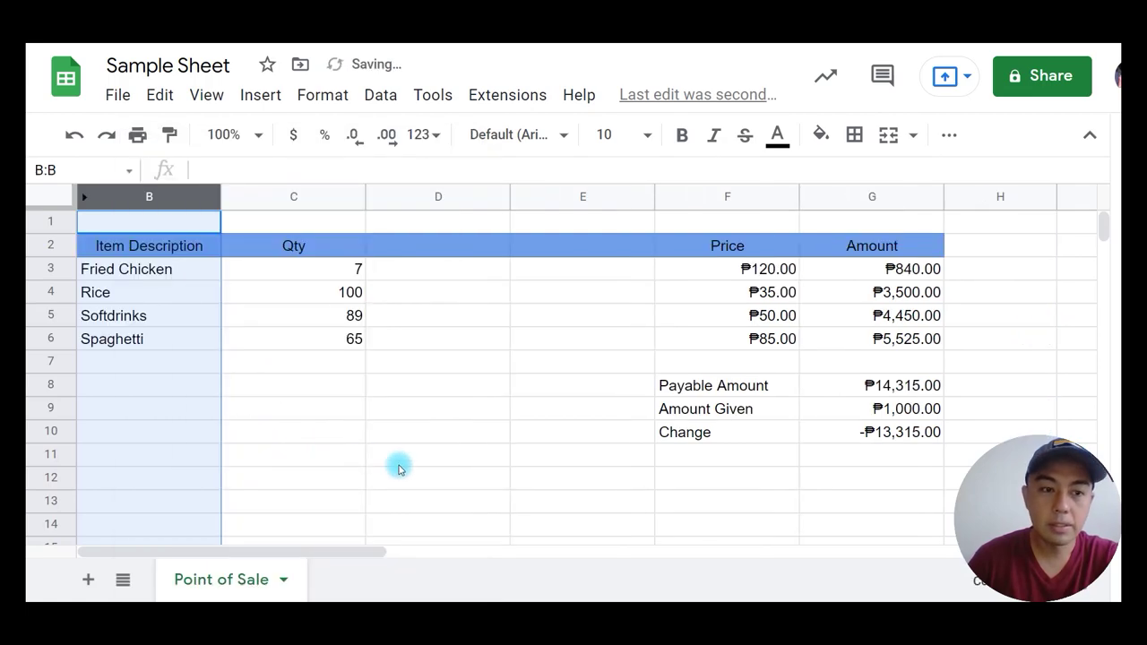
left_click(403, 484)
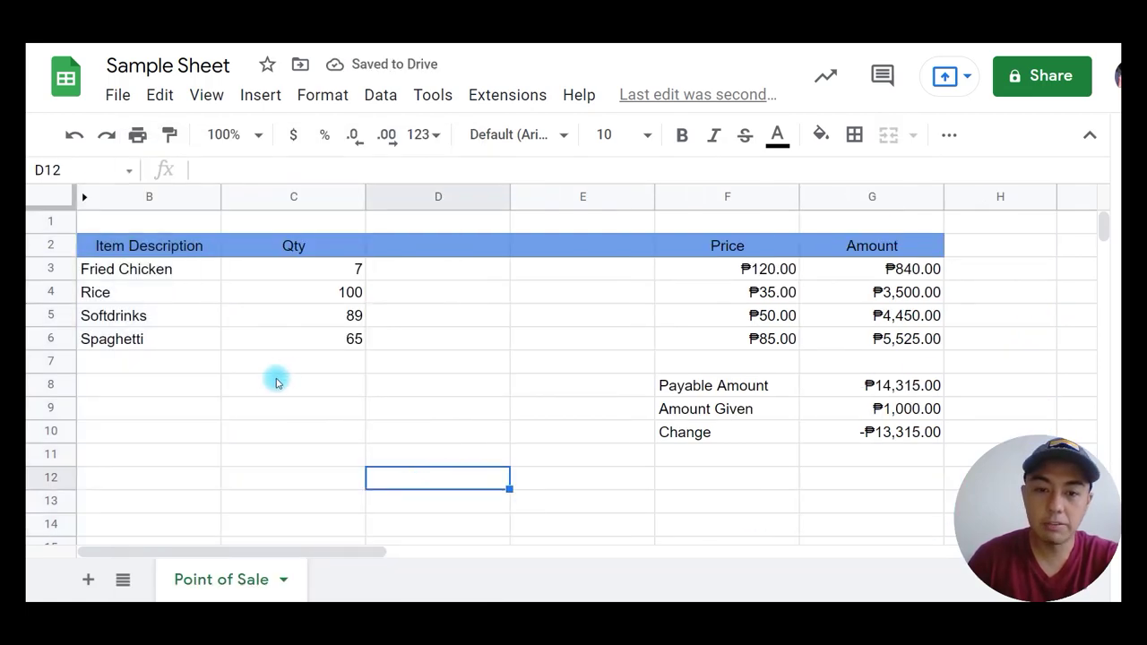
- Fill the two blank header cells D2:E2 with orange
left_click(412, 256)
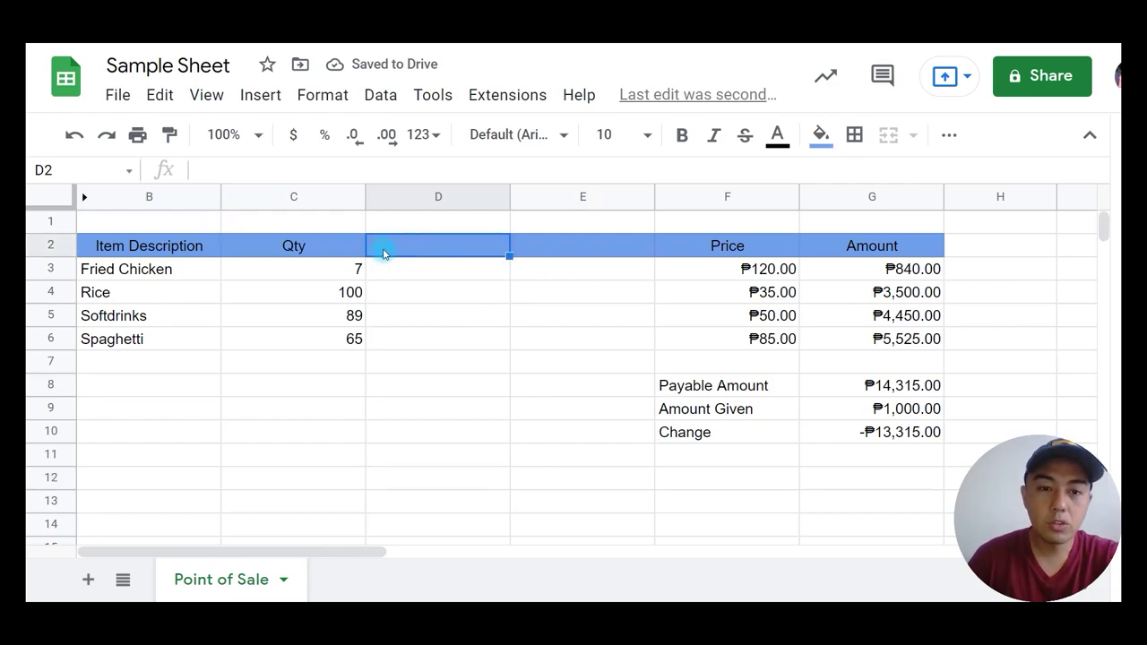
left_click_drag(600, 248, 382, 238)
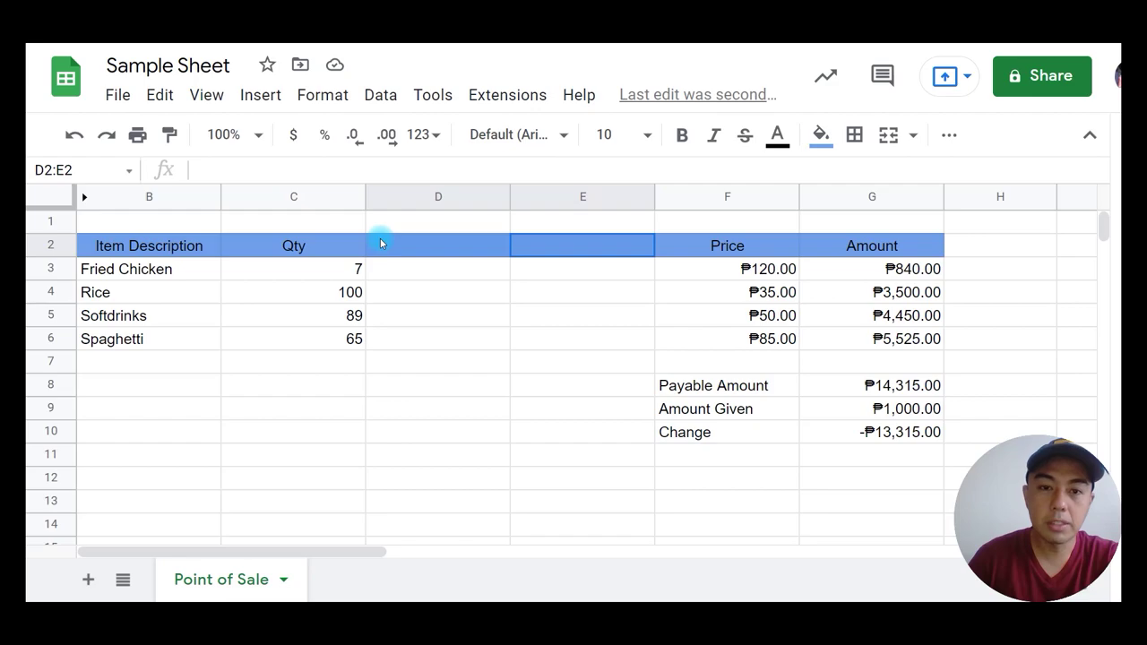
left_click(820, 139)
left_click(879, 346)
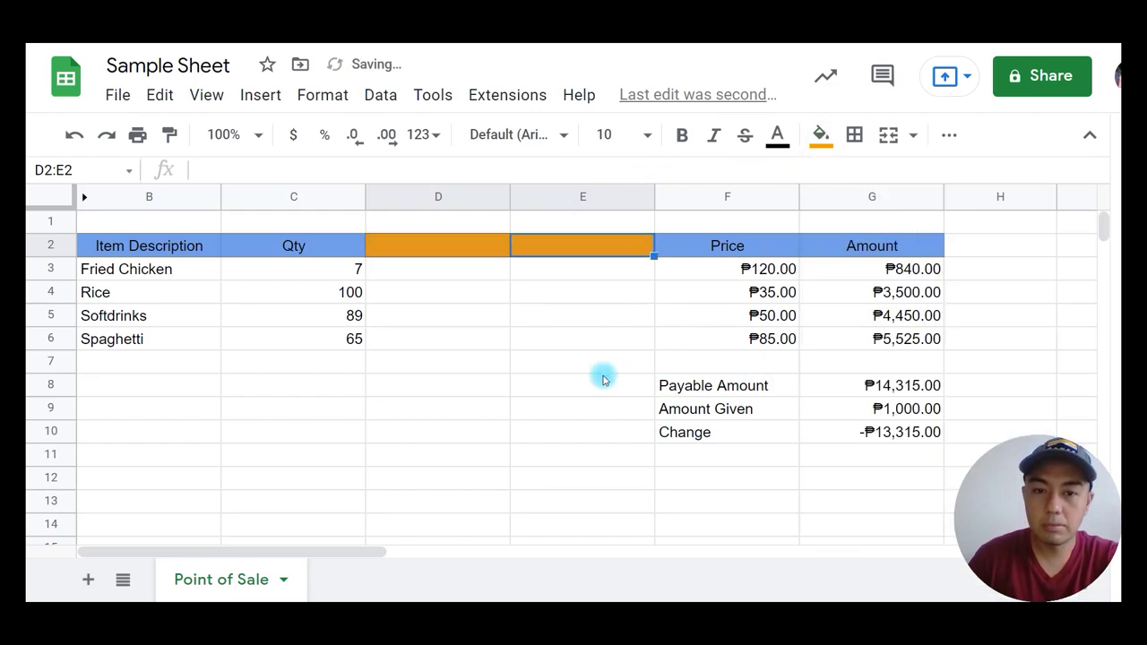
left_click(602, 369)
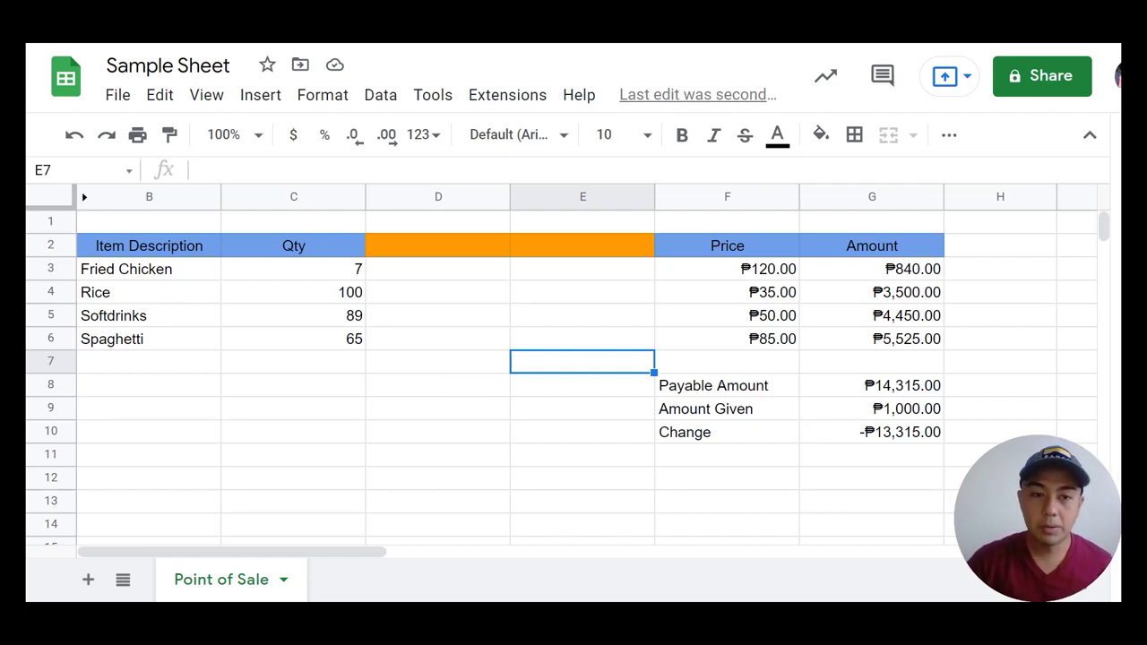
- Enter the headers "Stocks on Hand" in D2 and "Remaining Stocks" in E2
left_click(436, 249)
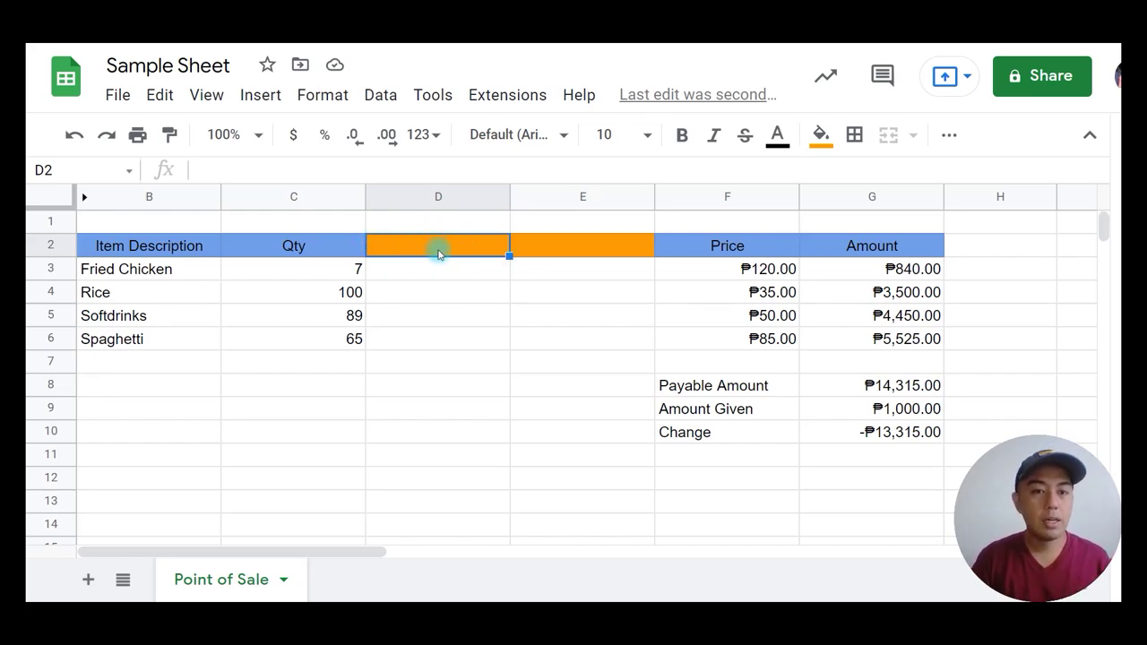
type("Stoc")
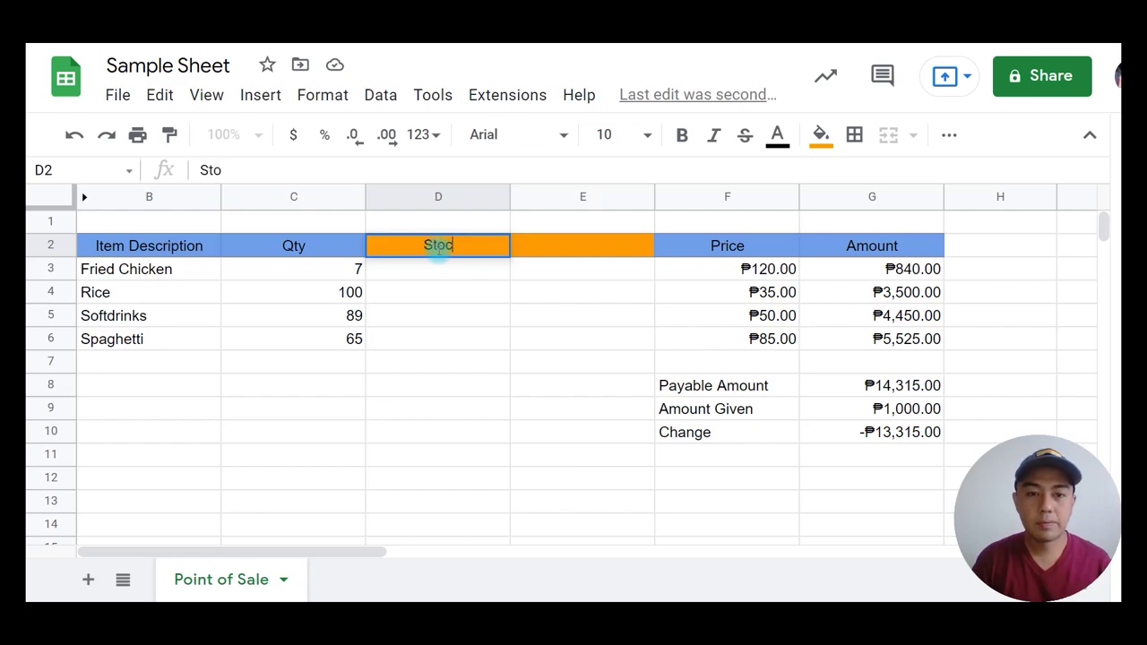
type("ks on Hand")
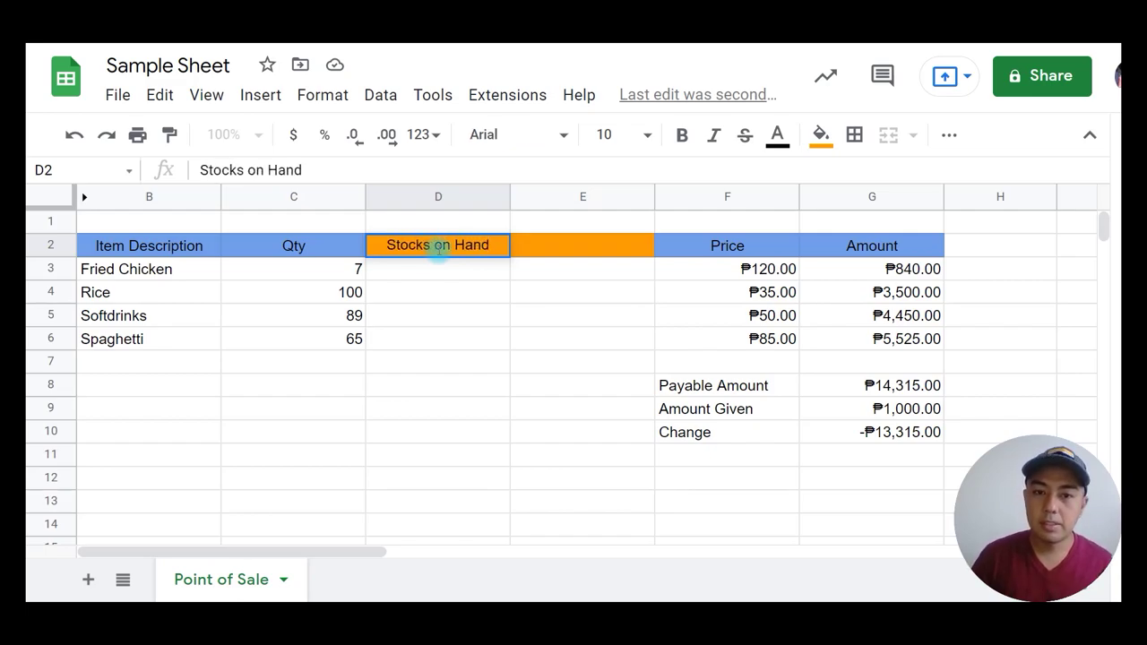
key("Tab")
type("Remain")
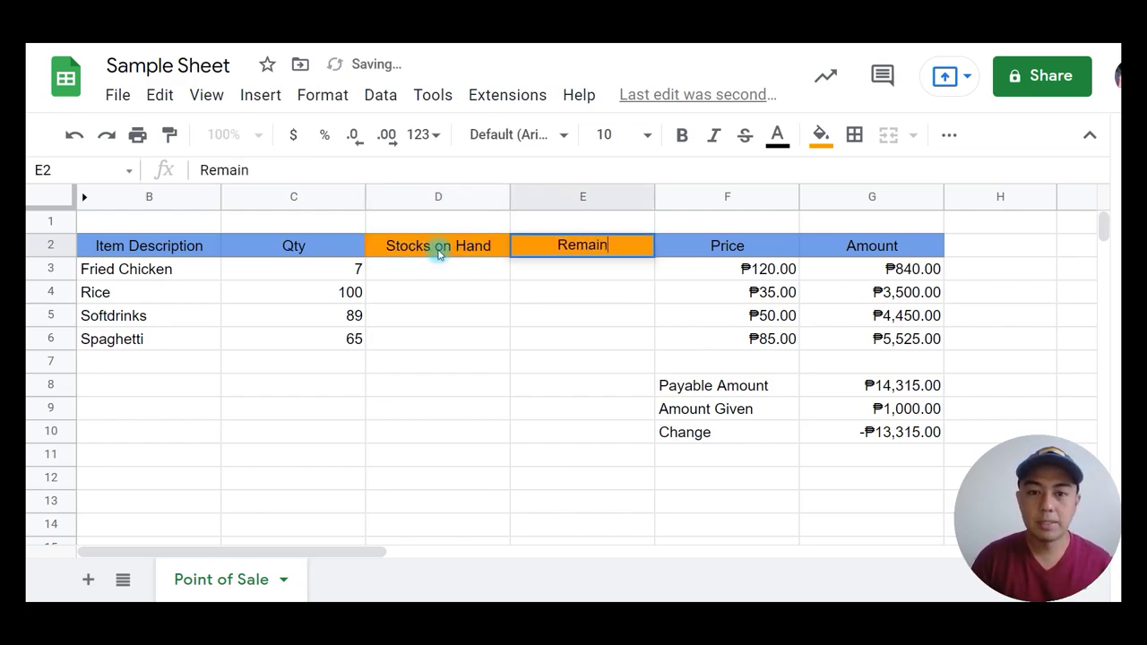
type("ing Stocks")
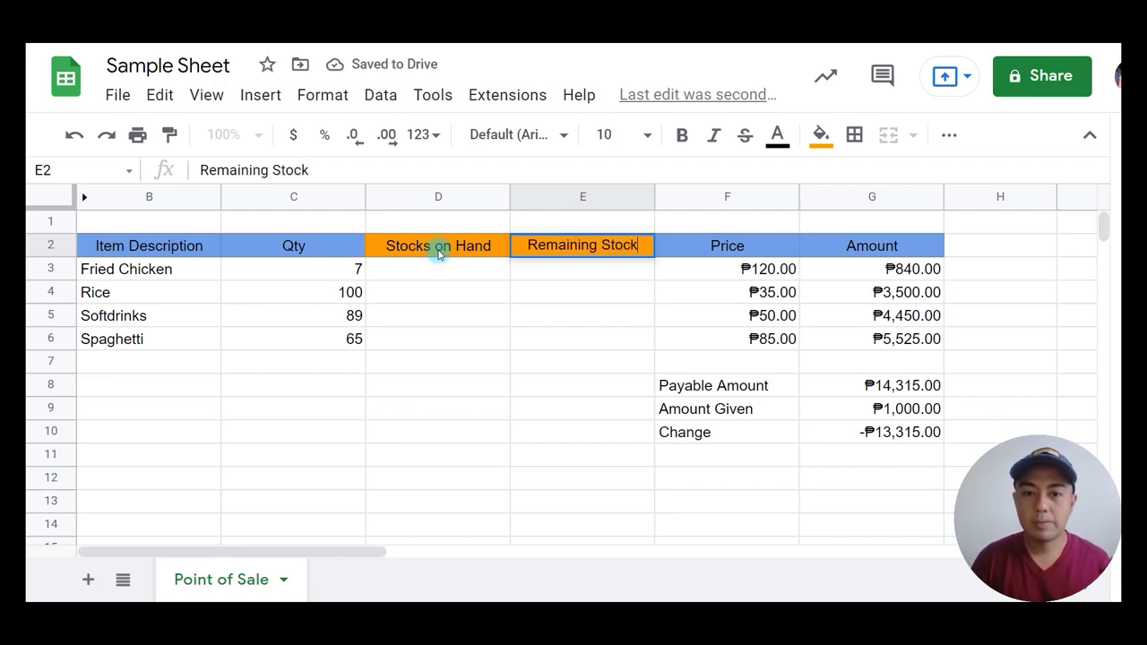
key("Return")
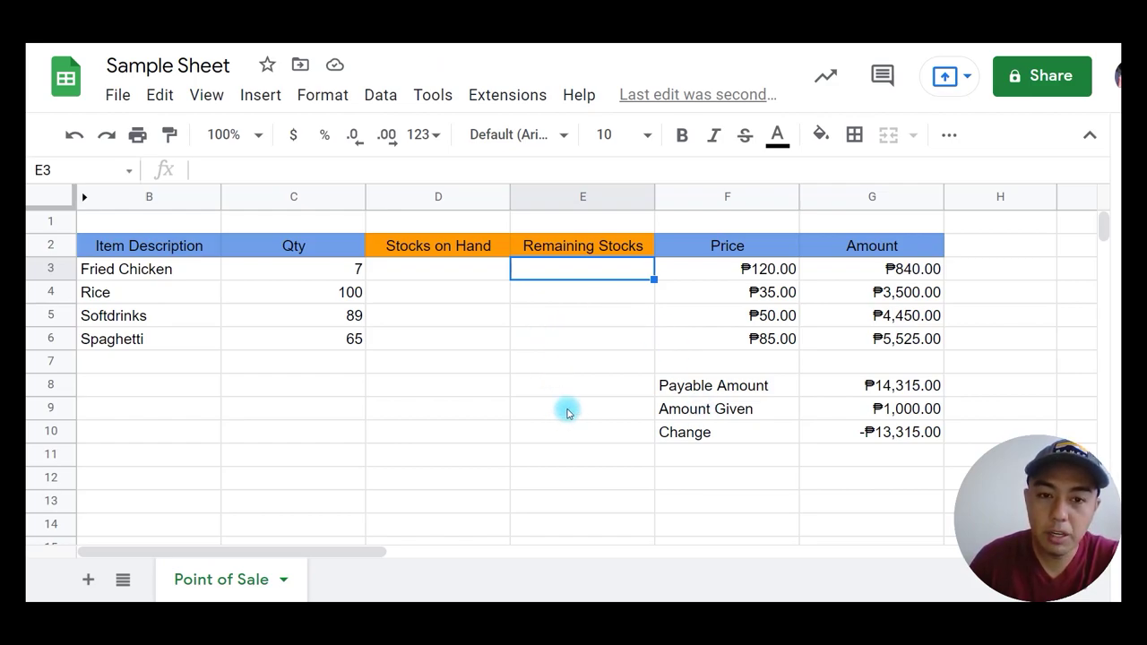
left_click(584, 208)
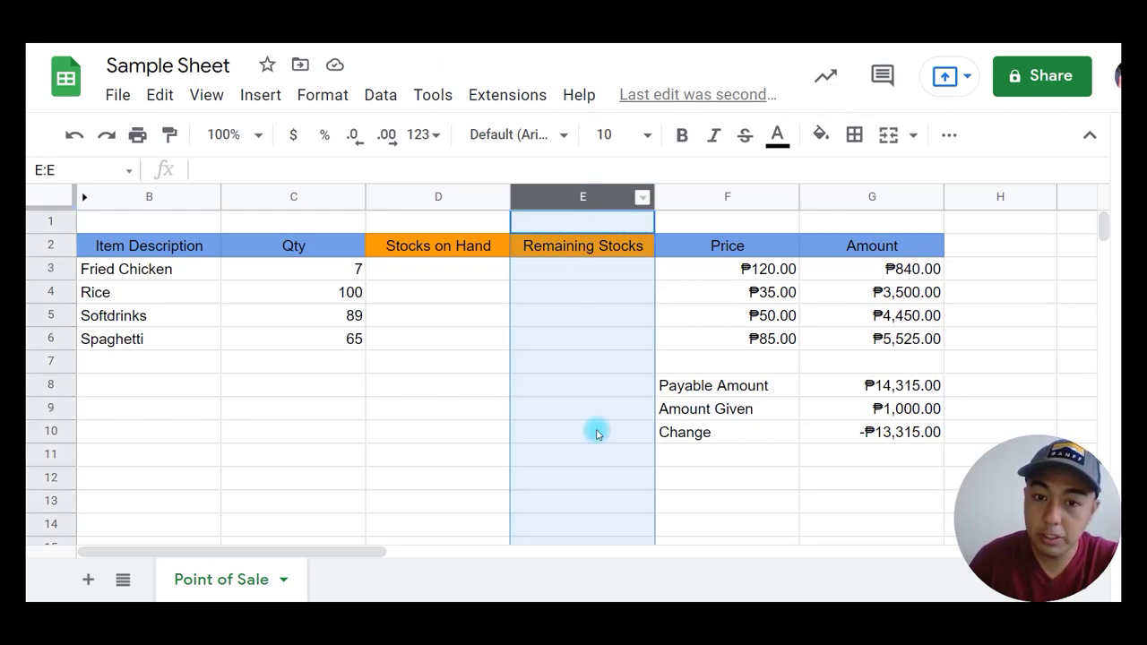
left_click(574, 459)
left_click(443, 268)
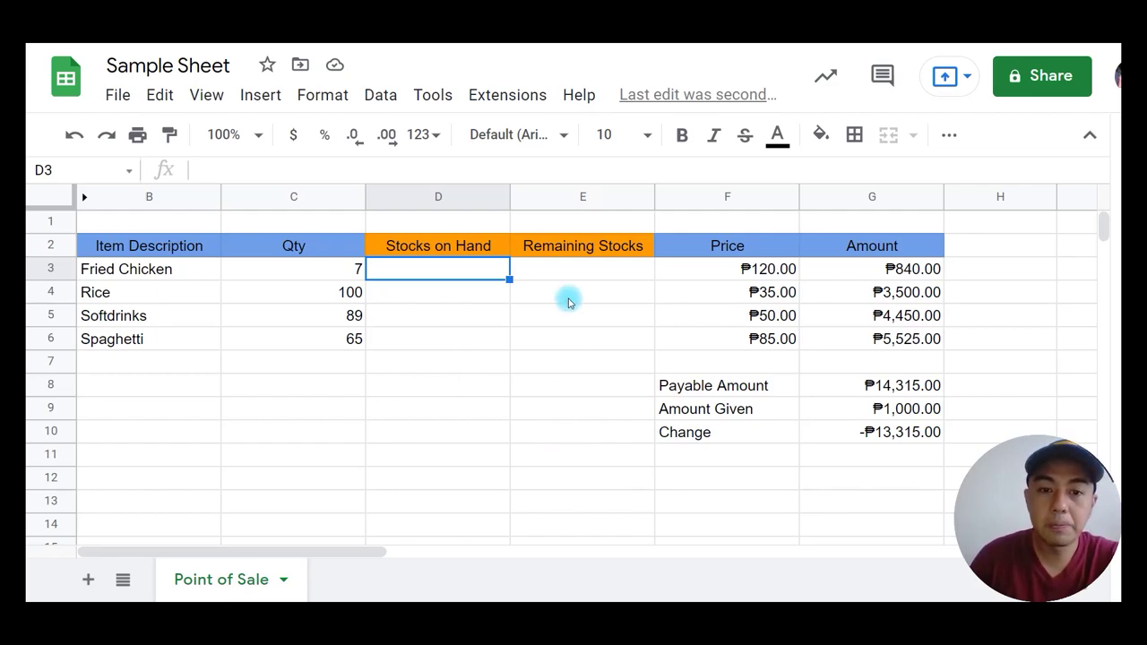
left_click(579, 270)
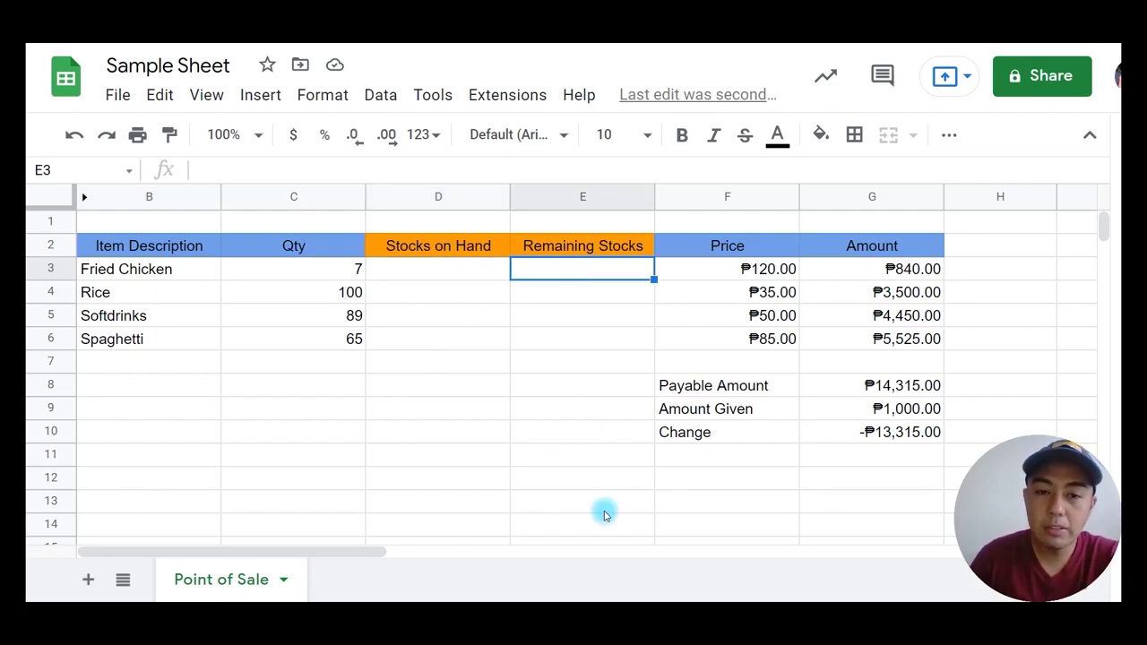
left_click(443, 269)
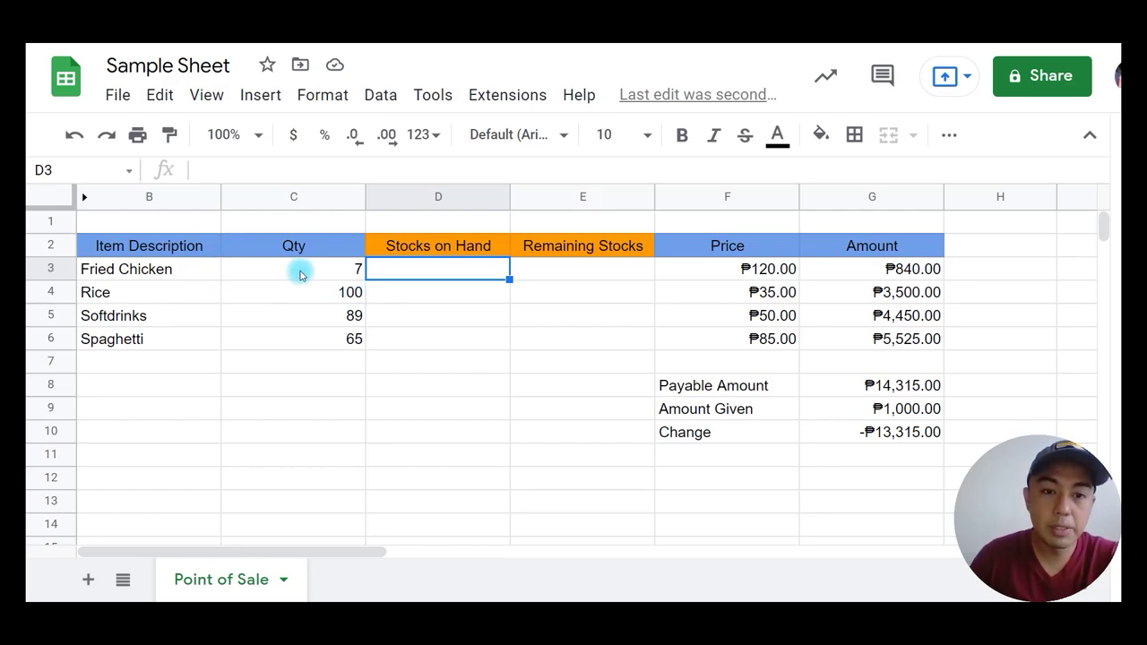
left_click(424, 338)
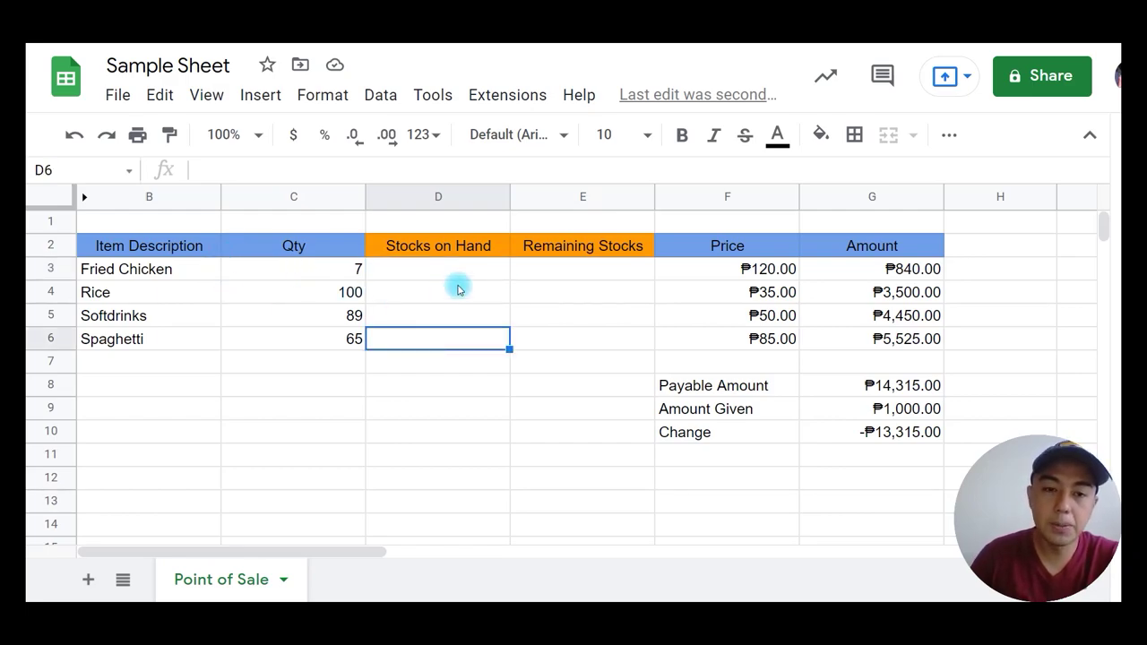
- Enter 600 as the Stocks on Hand value for Fried Chicken in D3
left_click(457, 273)
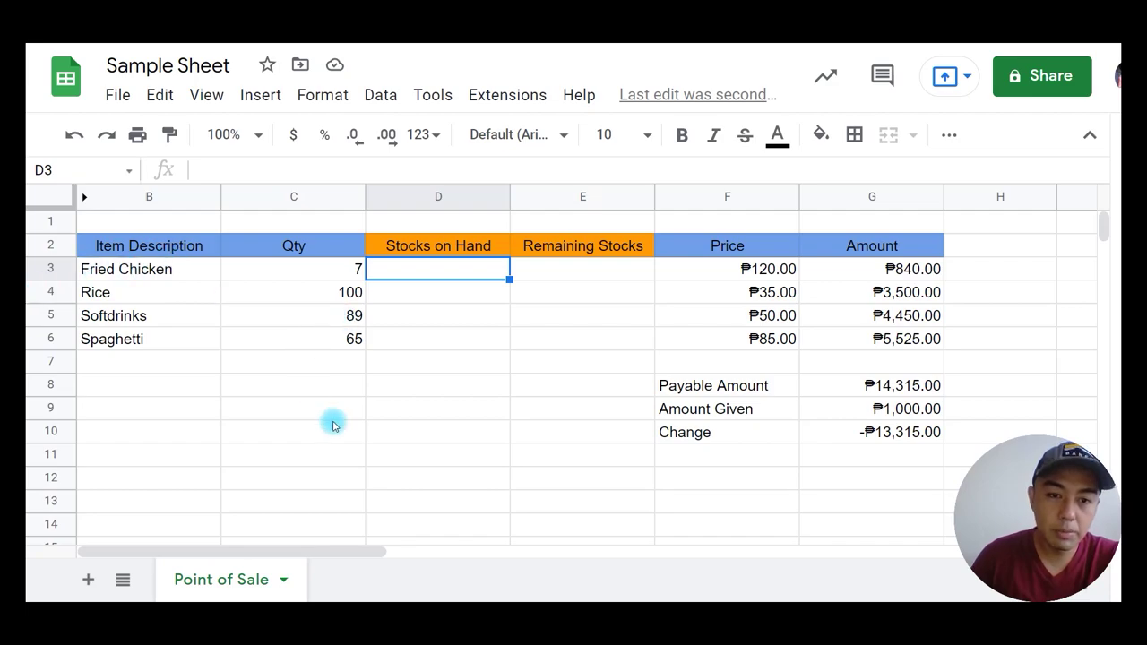
type("600")
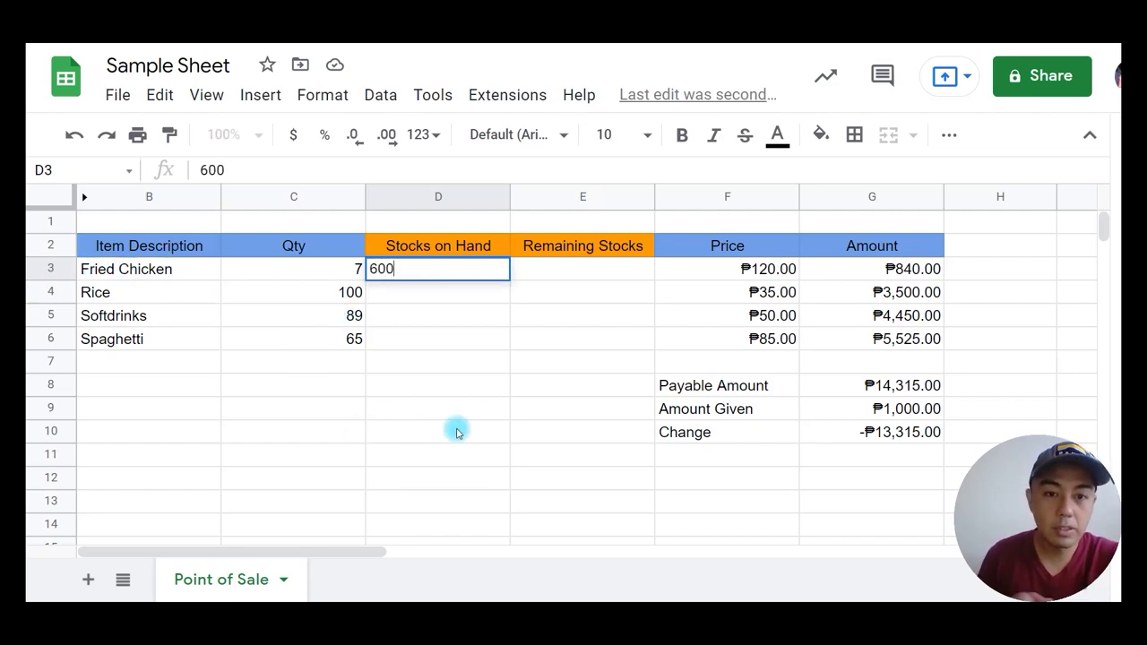
key("Return")
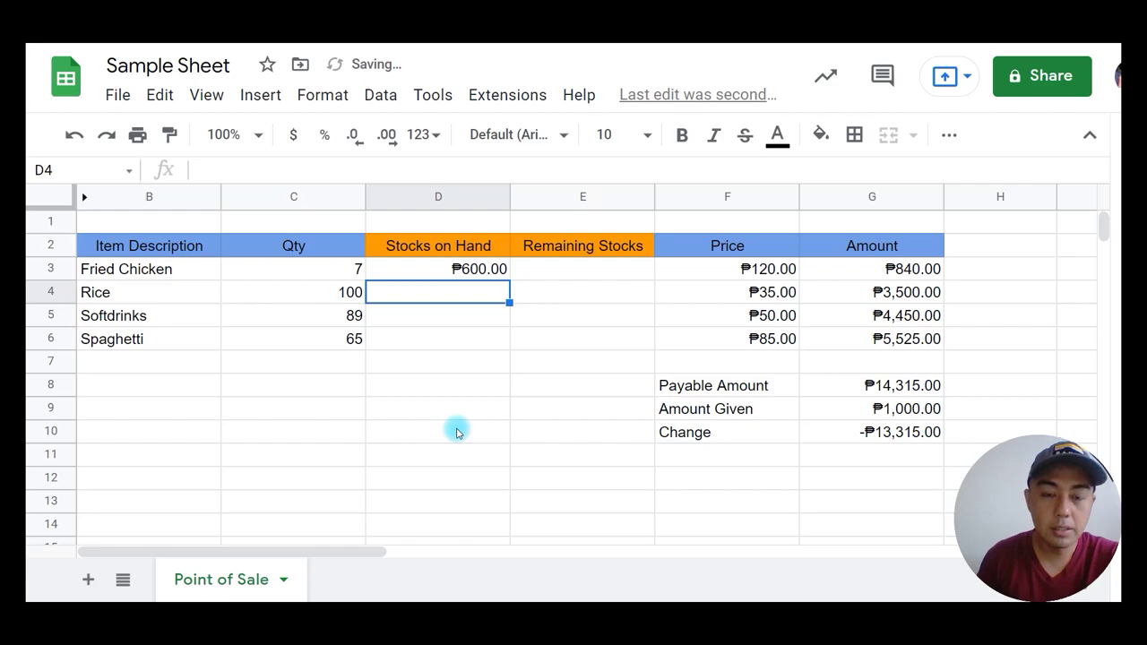
- Format the range D3:E11 as Number with no decimal places
left_click(459, 270)
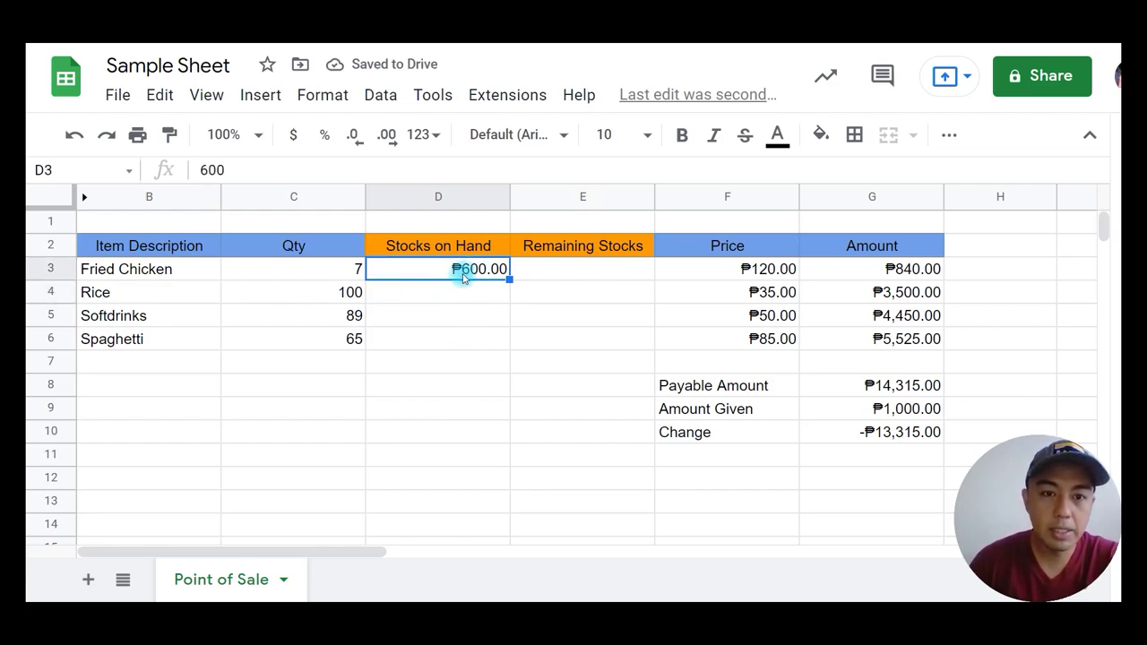
left_click(469, 334)
left_click_drag(447, 277, 597, 455)
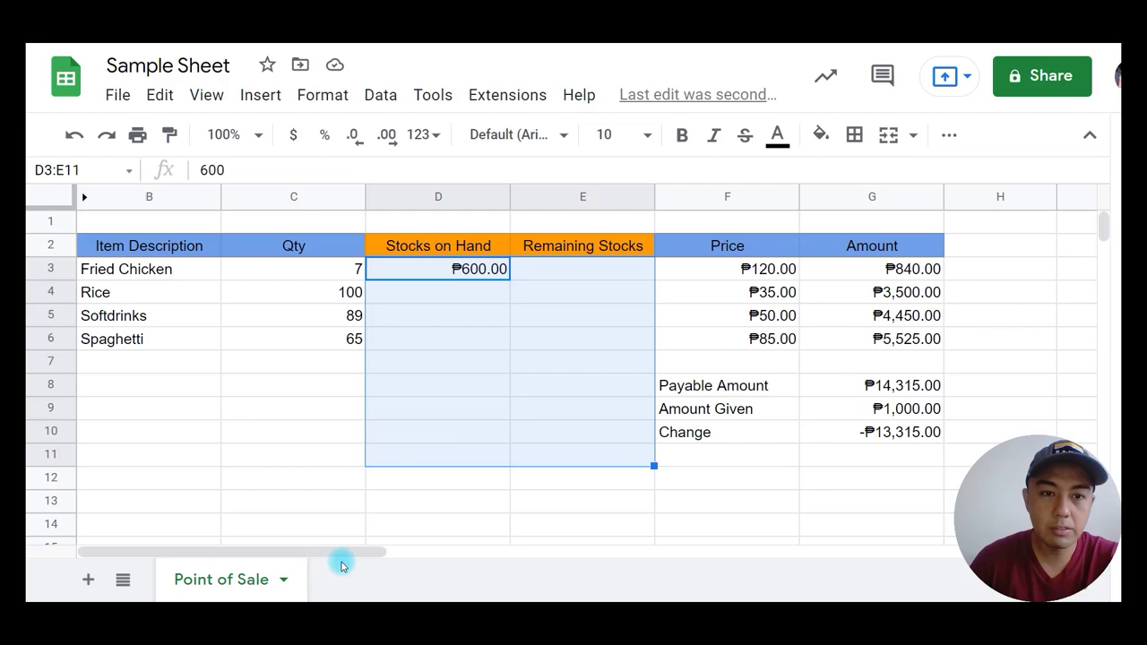
left_click(438, 137)
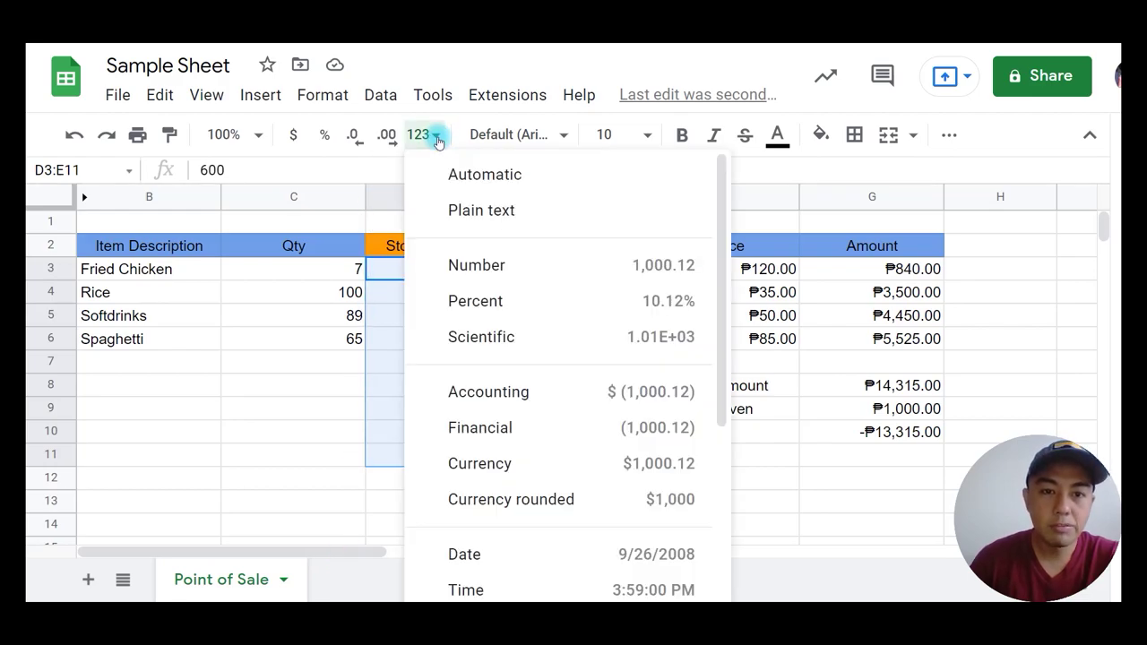
left_click(487, 266)
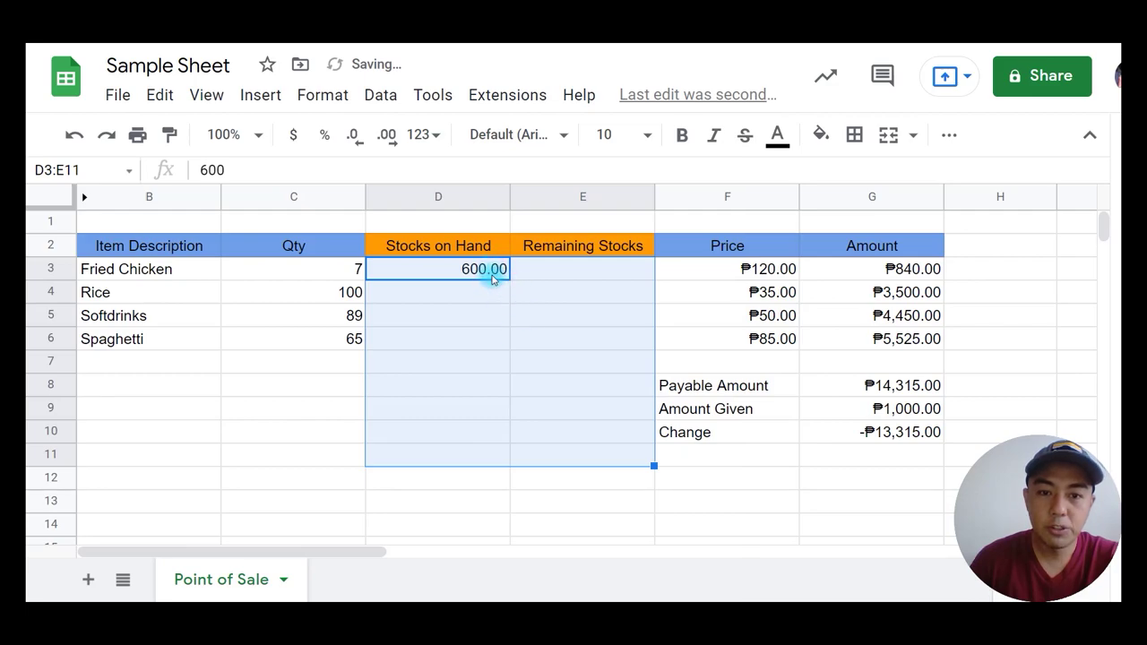
left_click(354, 135)
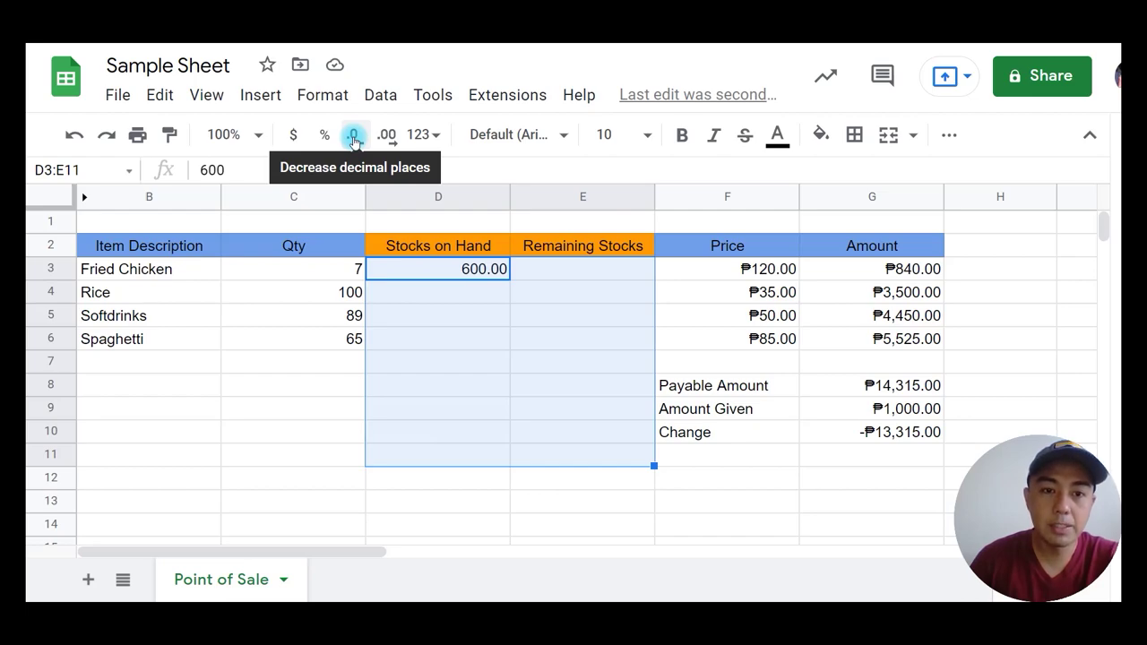
left_click(354, 136)
left_click(354, 136)
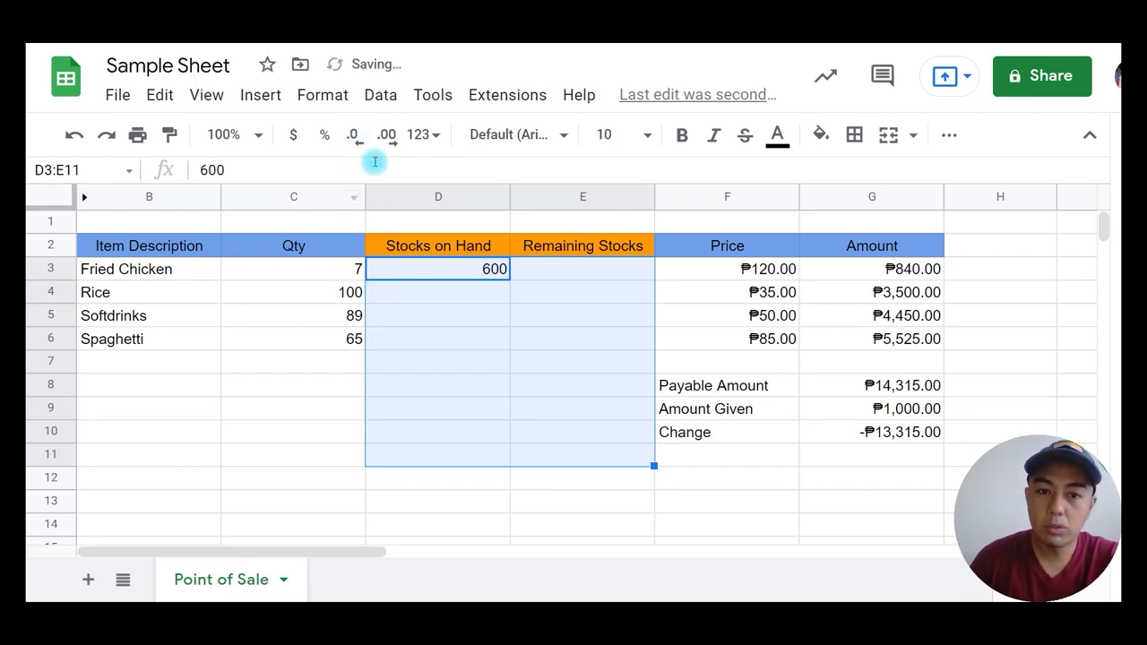
left_click(546, 361)
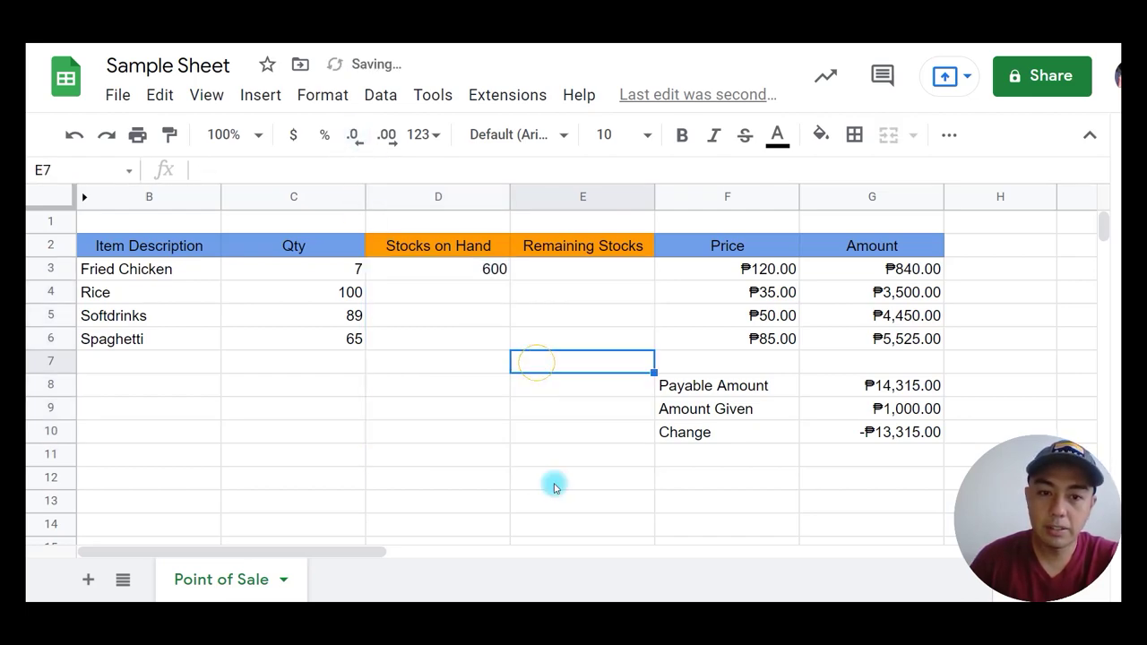
- Enter 1,000 as the Stocks on Hand value for Rice in D4
left_click(465, 292)
type("1")
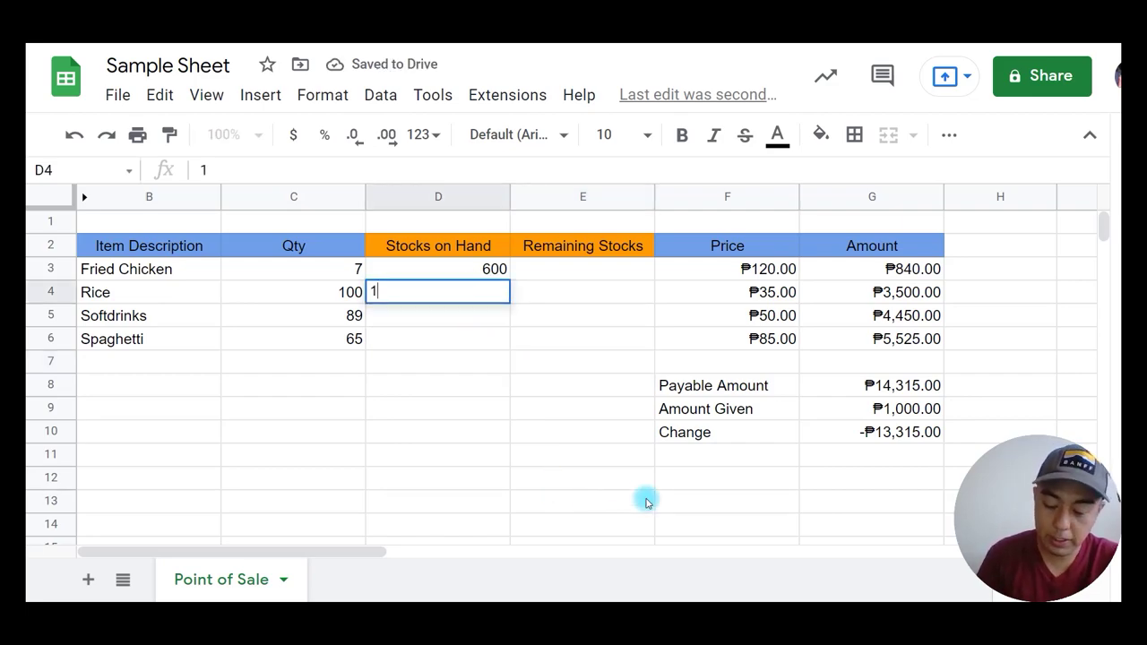
type(",0000")
key("Return")
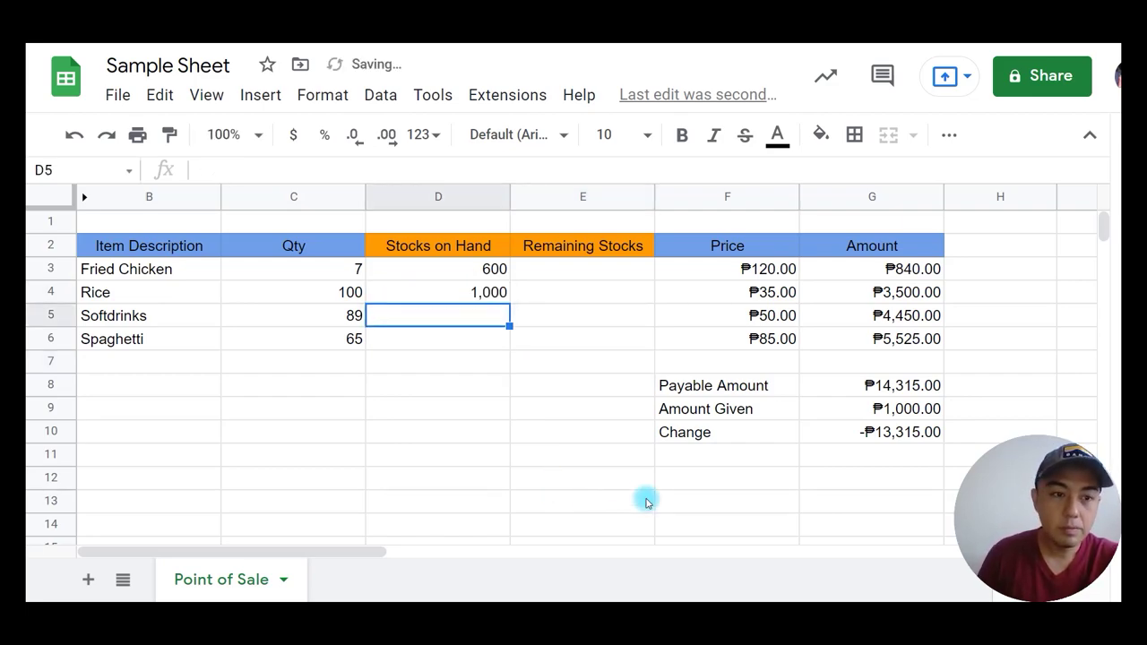
- Enter Stocks on Hand values of 700 for Softdrinks in D5 and 650 for Spaghetti in D6
type("700")
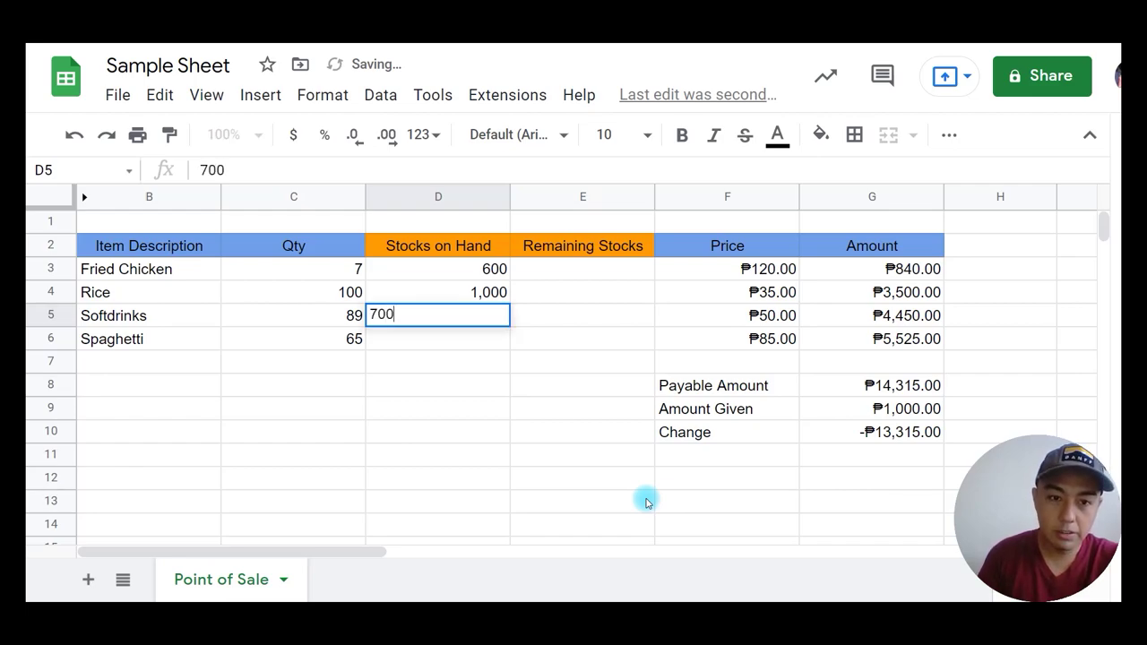
key("Return")
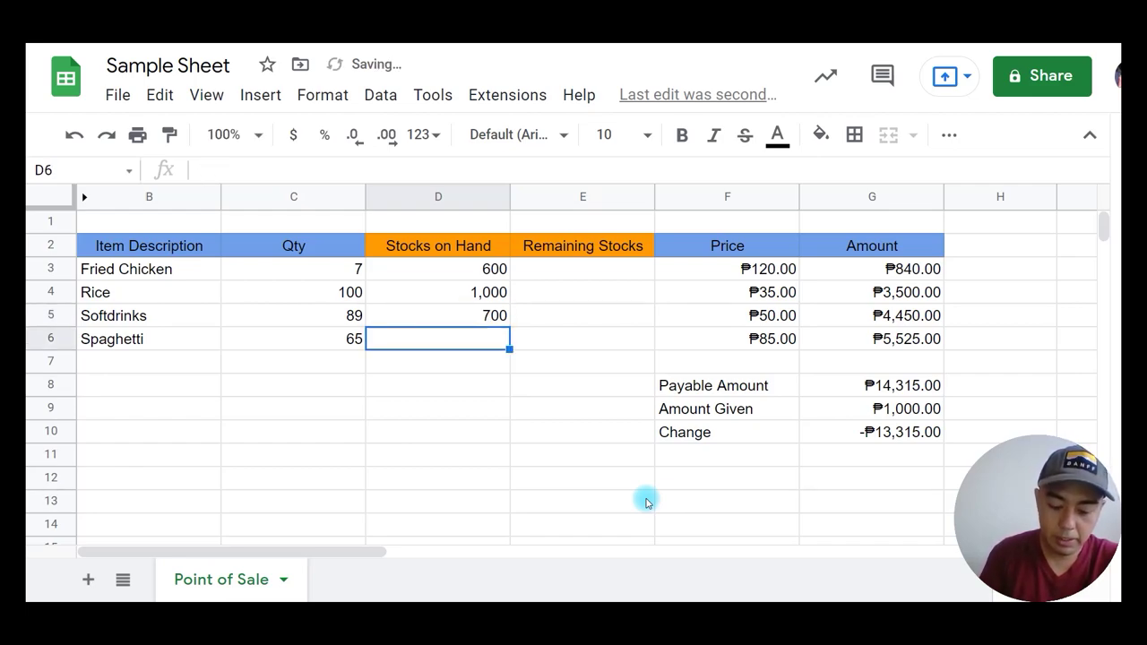
type("650")
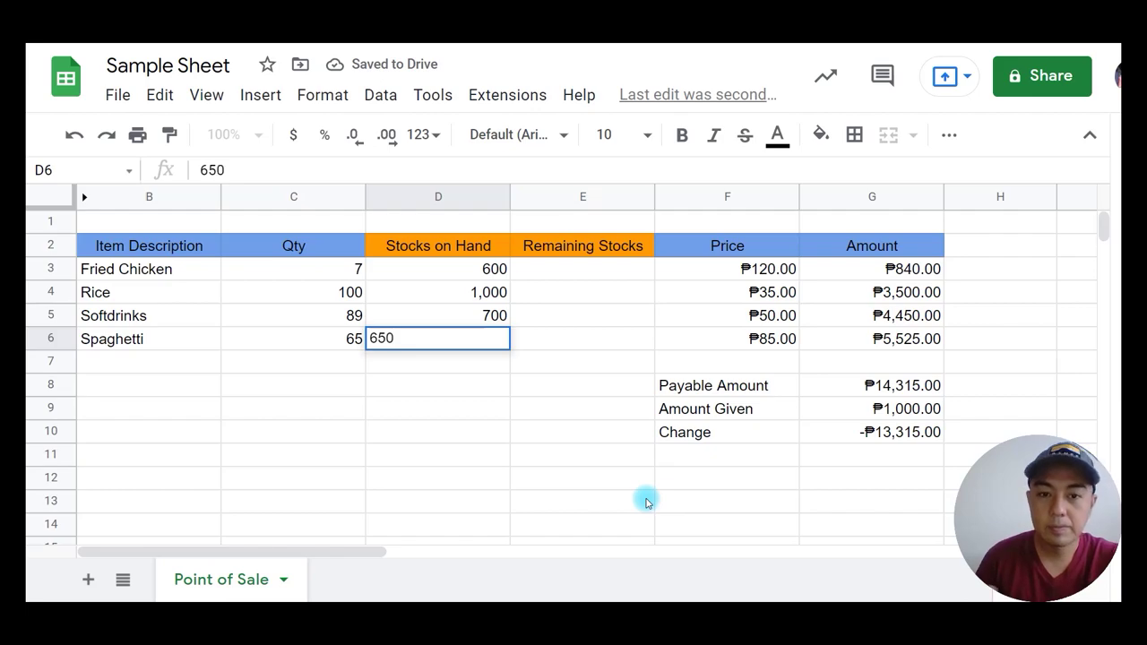
key("Return")
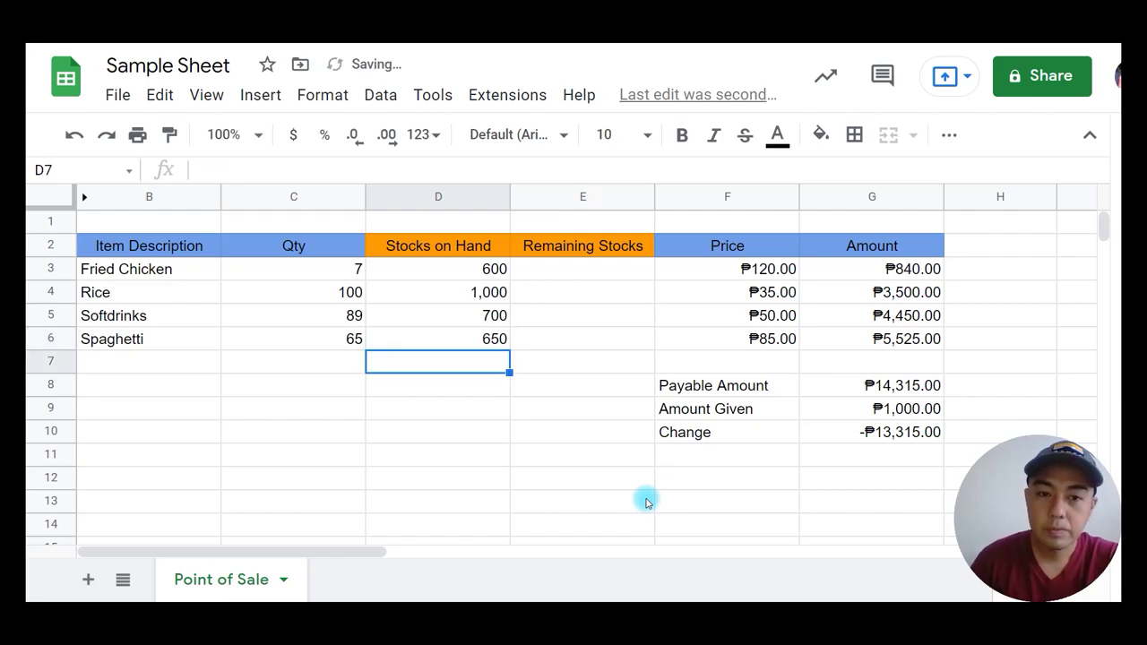
- Fill the Remaining Stocks cell E3 for Fried Chicken with the suggested formula =C3-D3
left_click(564, 272)
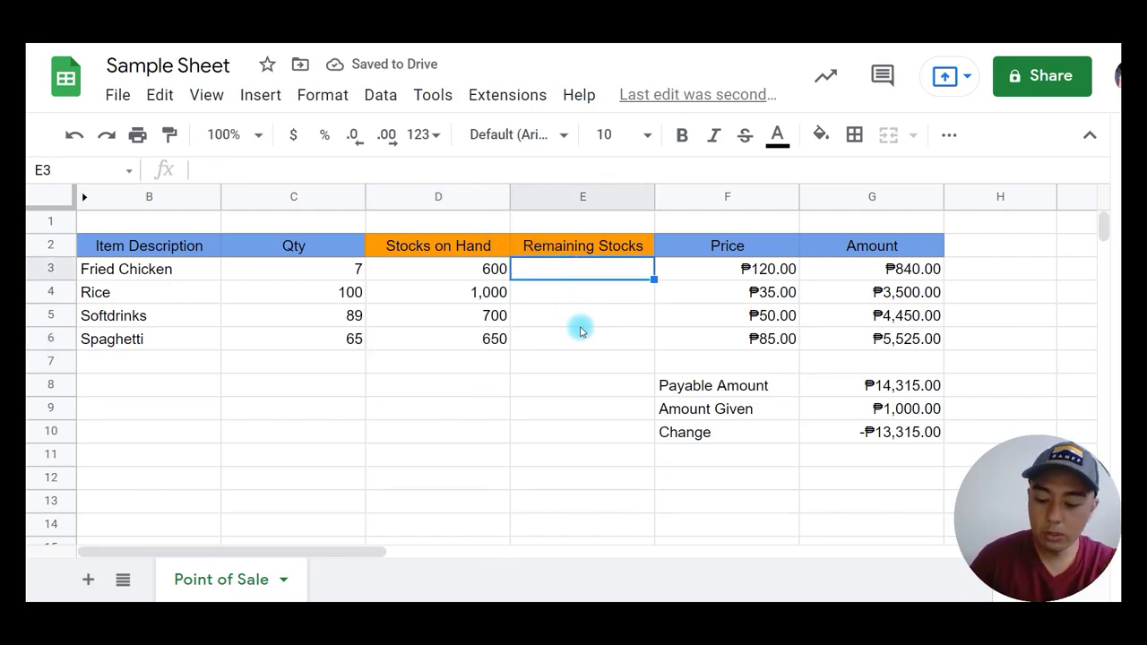
type("=")
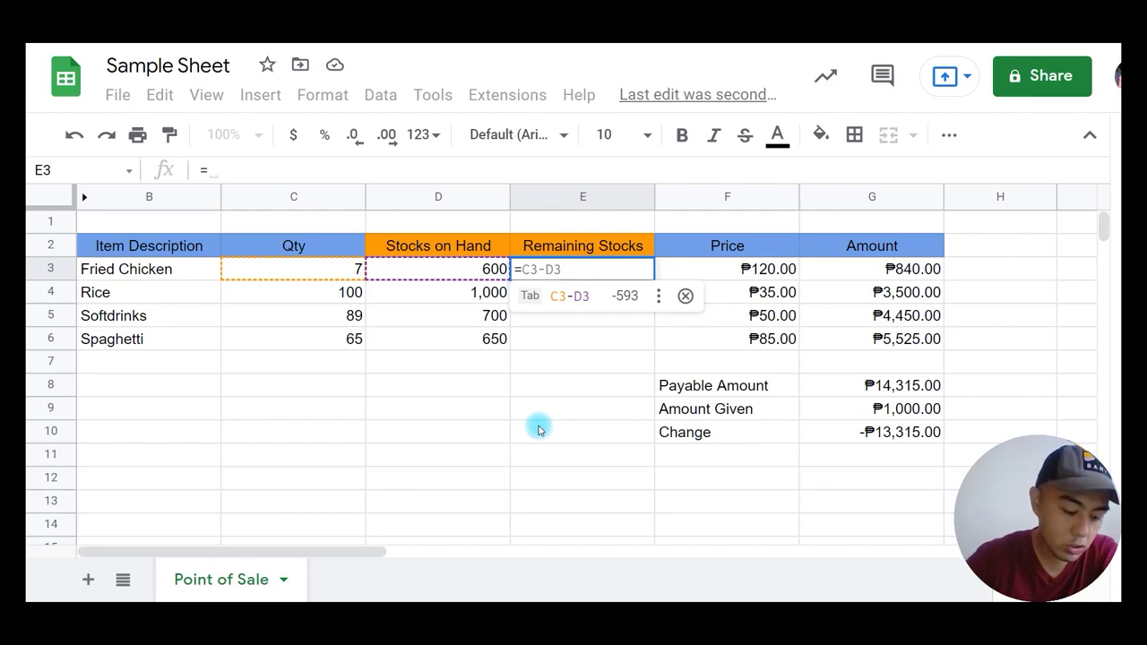
key("BackSpace")
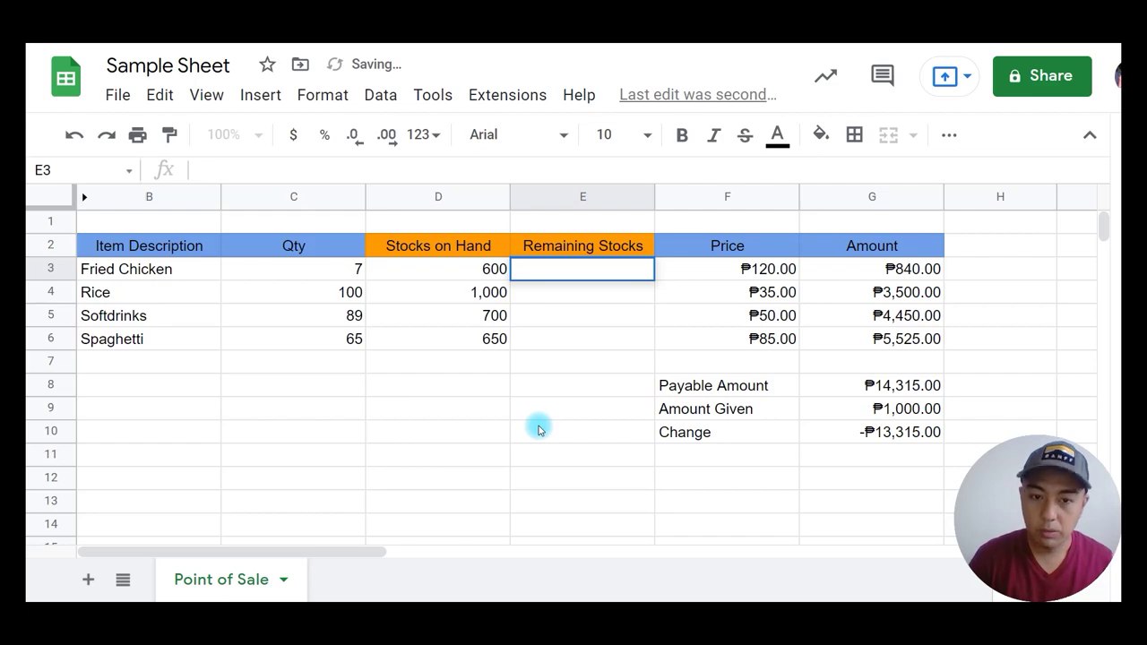
type("=")
key("Tab")
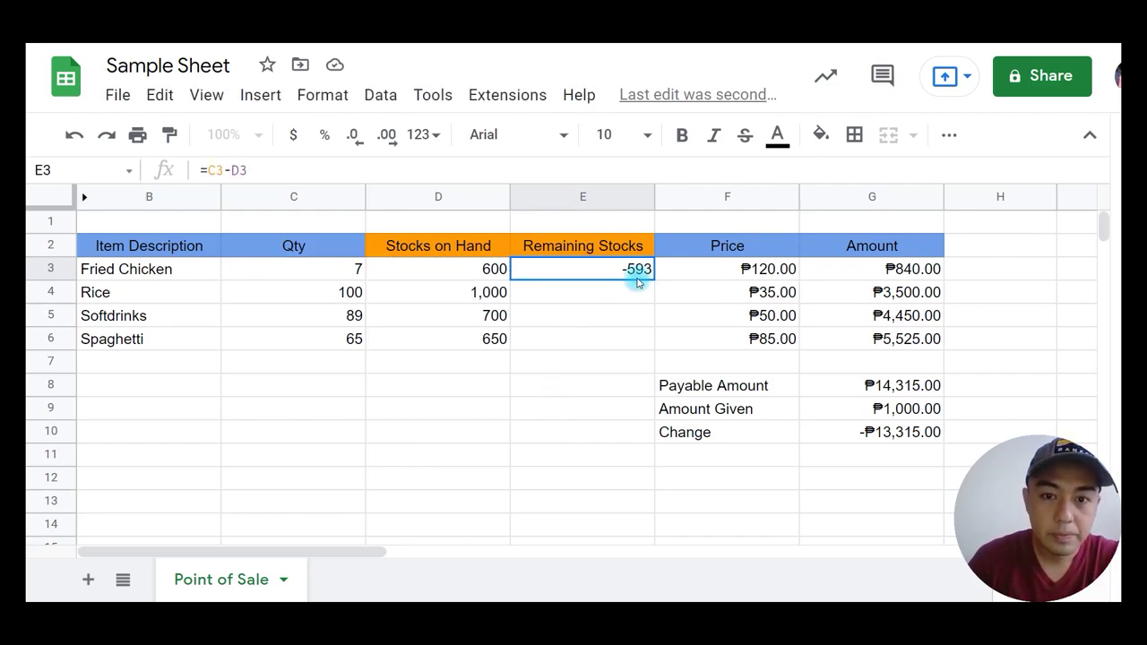
- Replace the Remaining Stocks formula in E3 with =D3-C3 and apply the suggested autofill to E4:E6
left_click(632, 273)
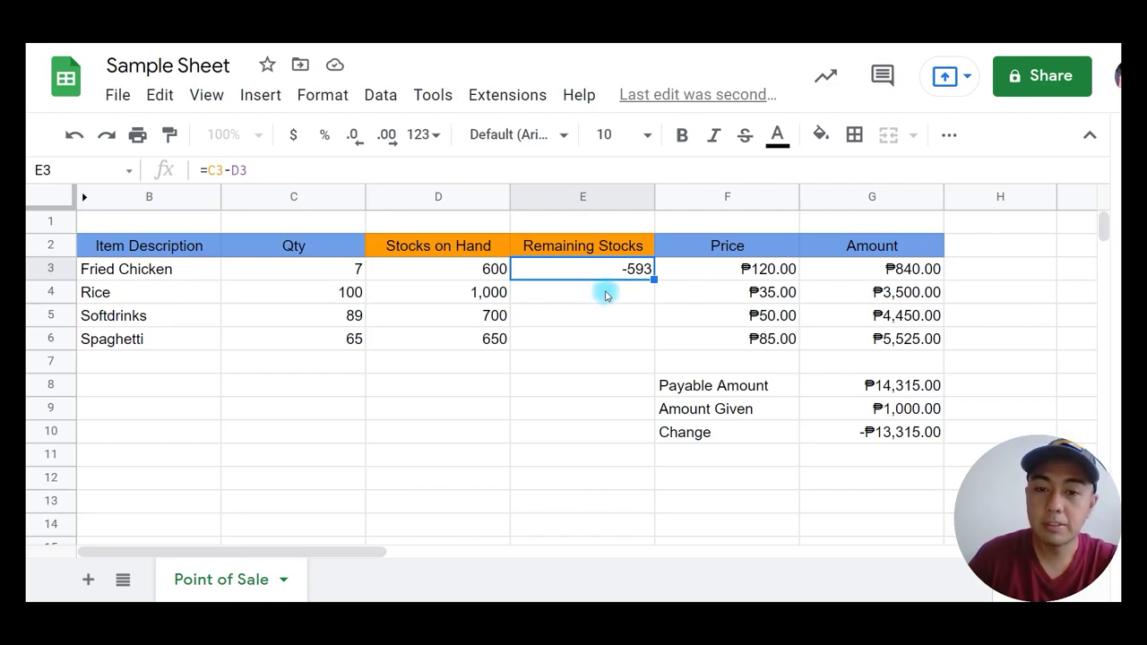
left_click(254, 169)
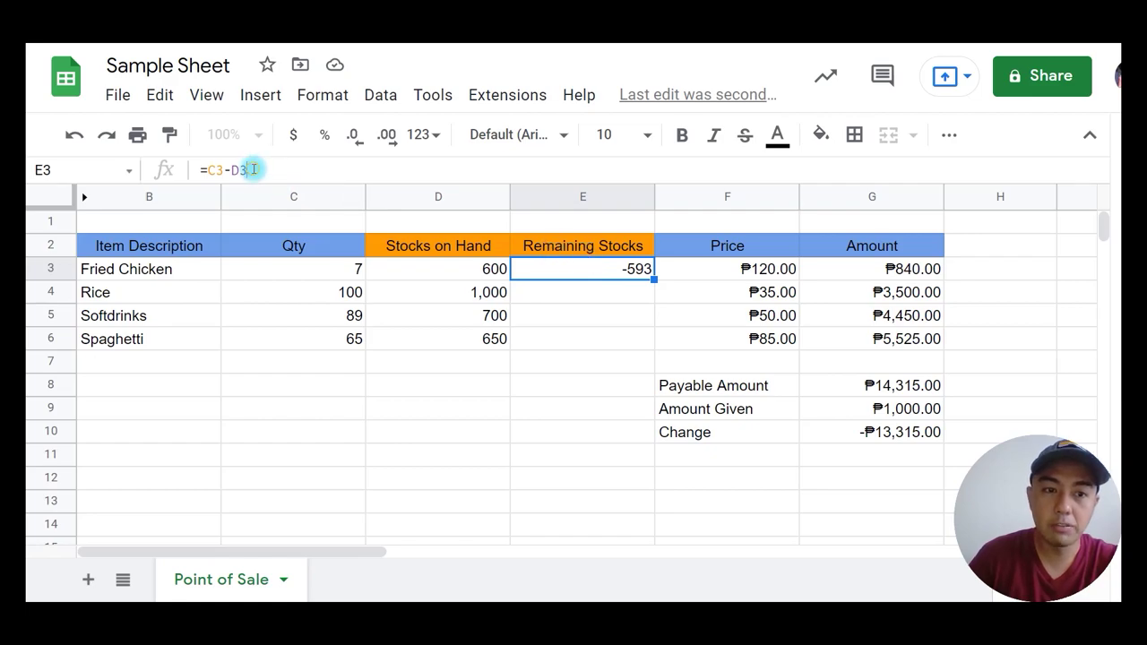
key("BackSpace")
key("BackSpace")
key("BackSpace")
key("BackSpace")
key("BackSpace")
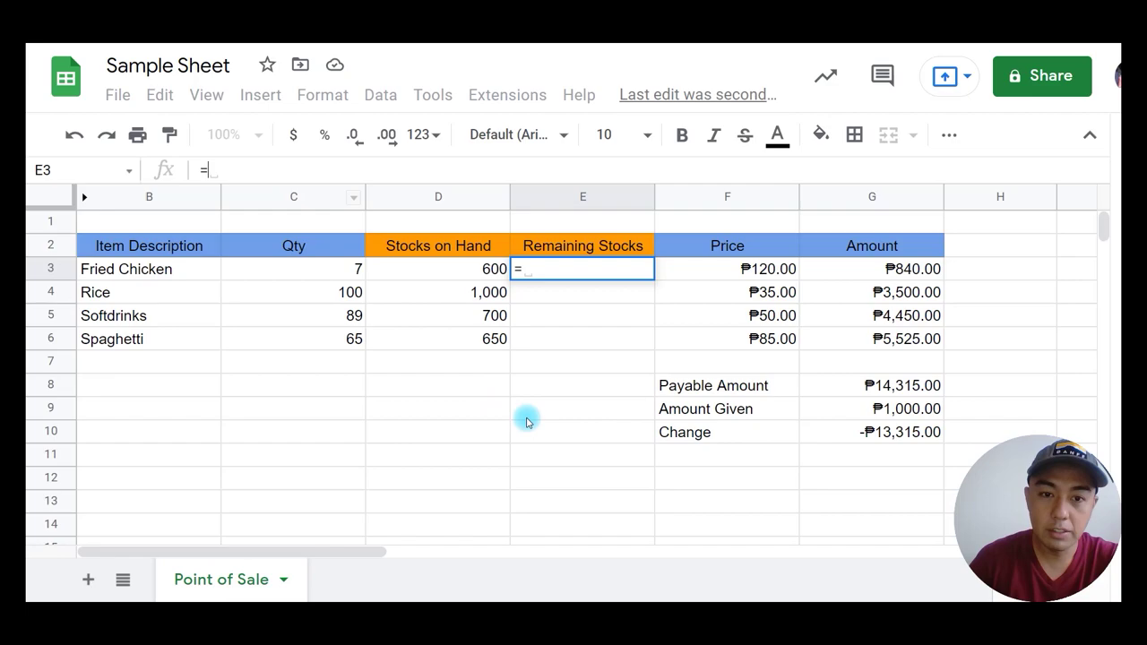
left_click(477, 278)
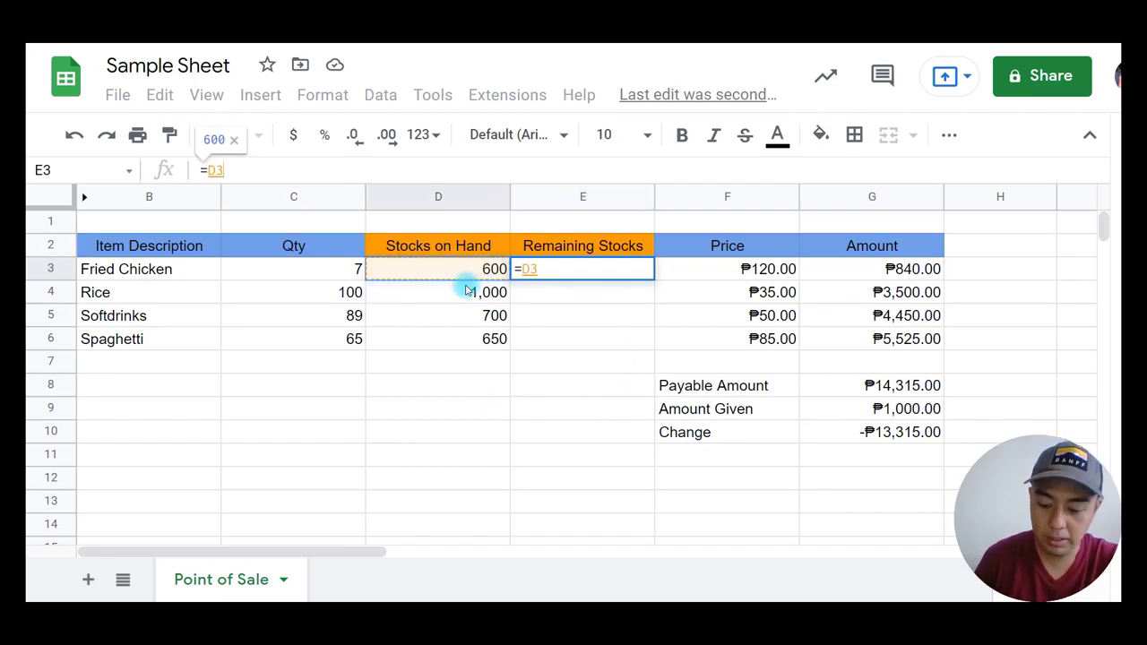
type("-")
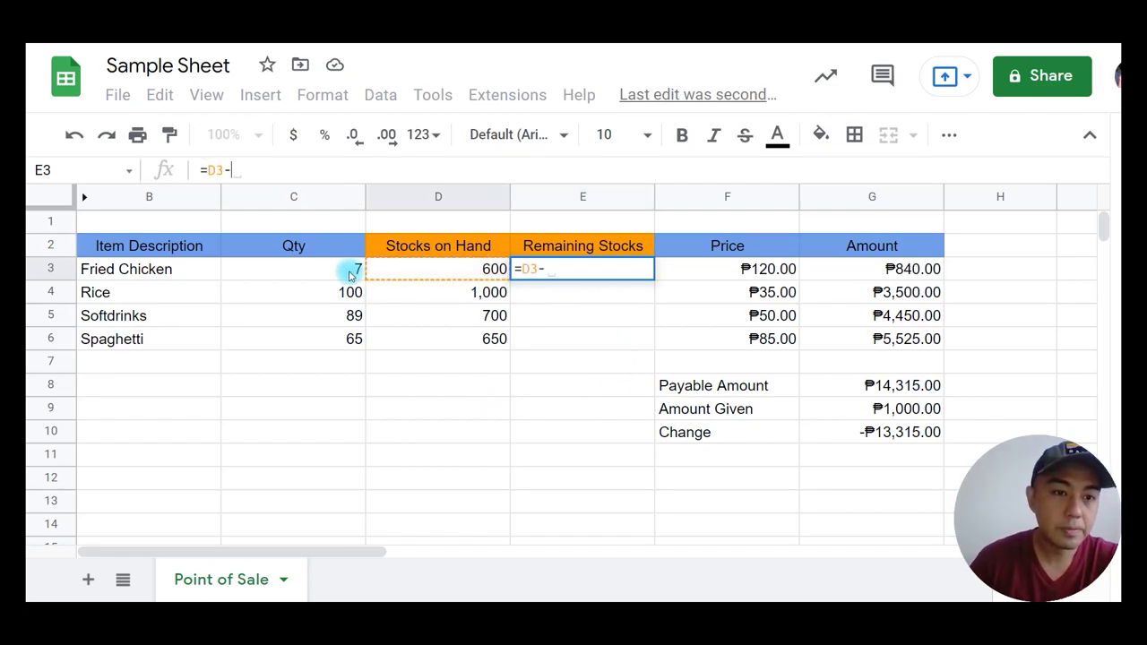
left_click(350, 276)
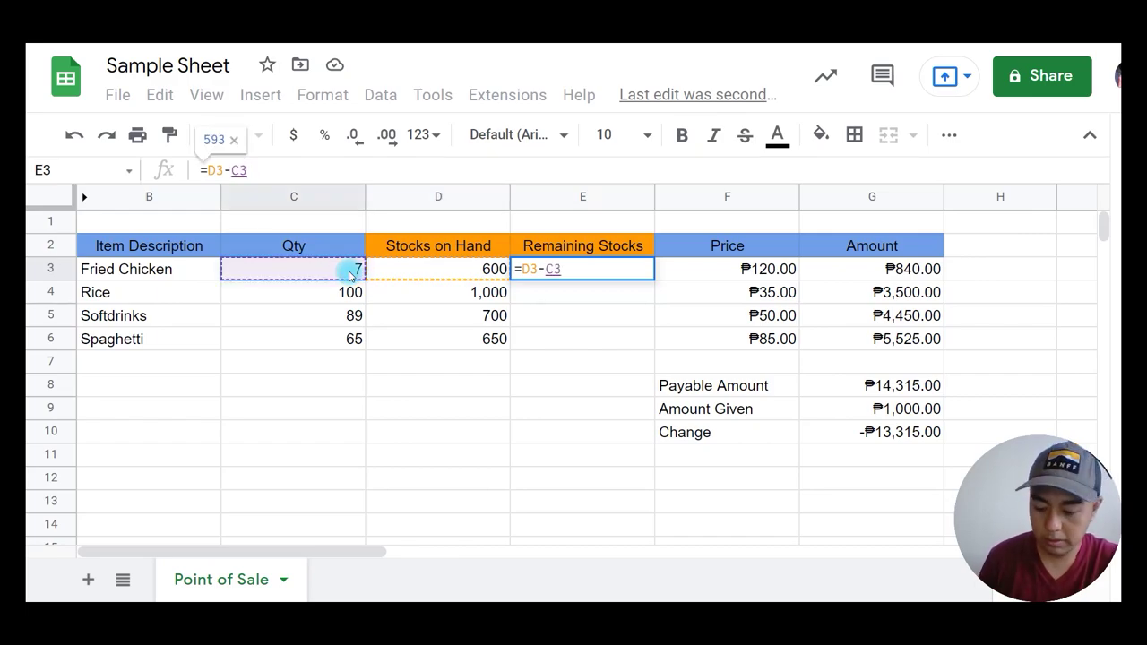
key("Return")
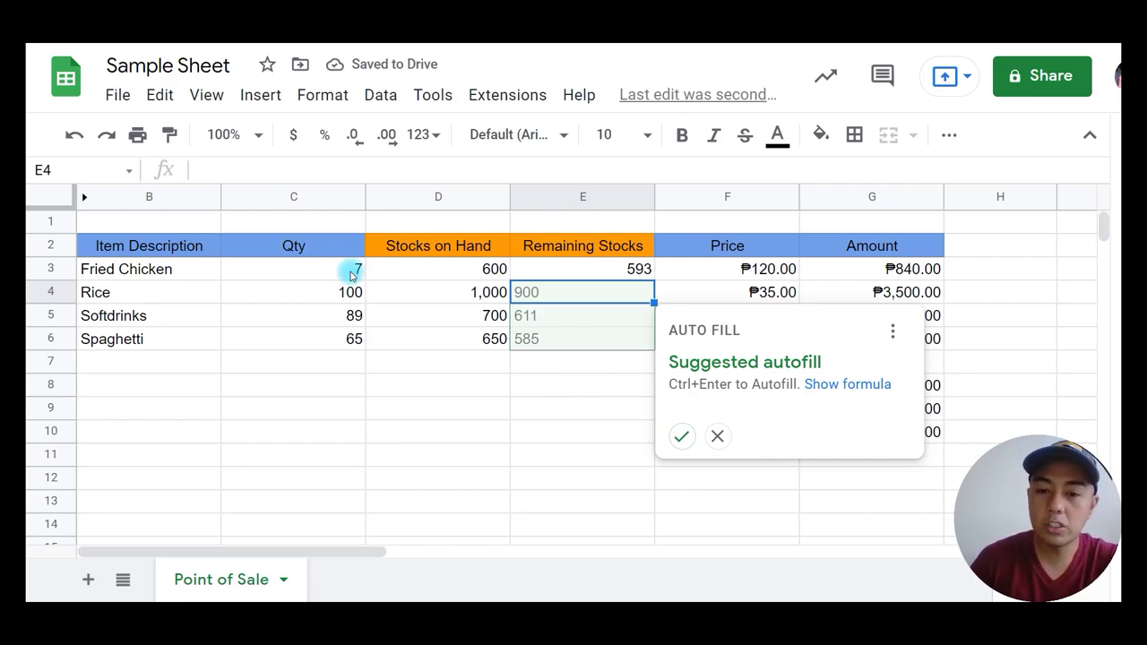
left_click(682, 438)
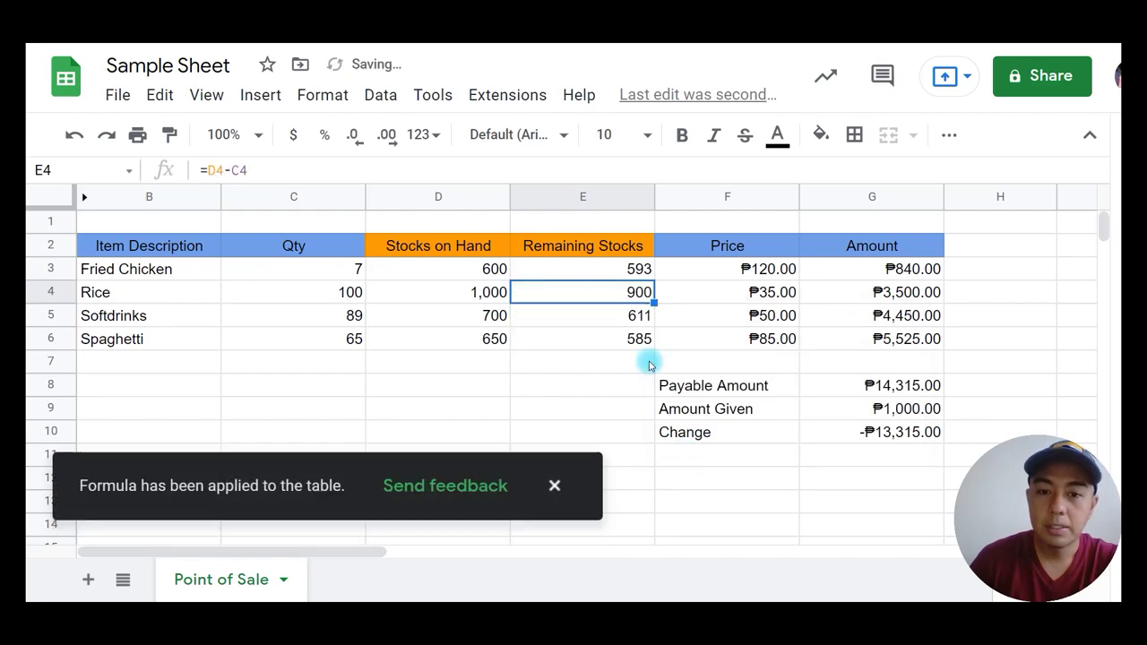
left_click(555, 485)
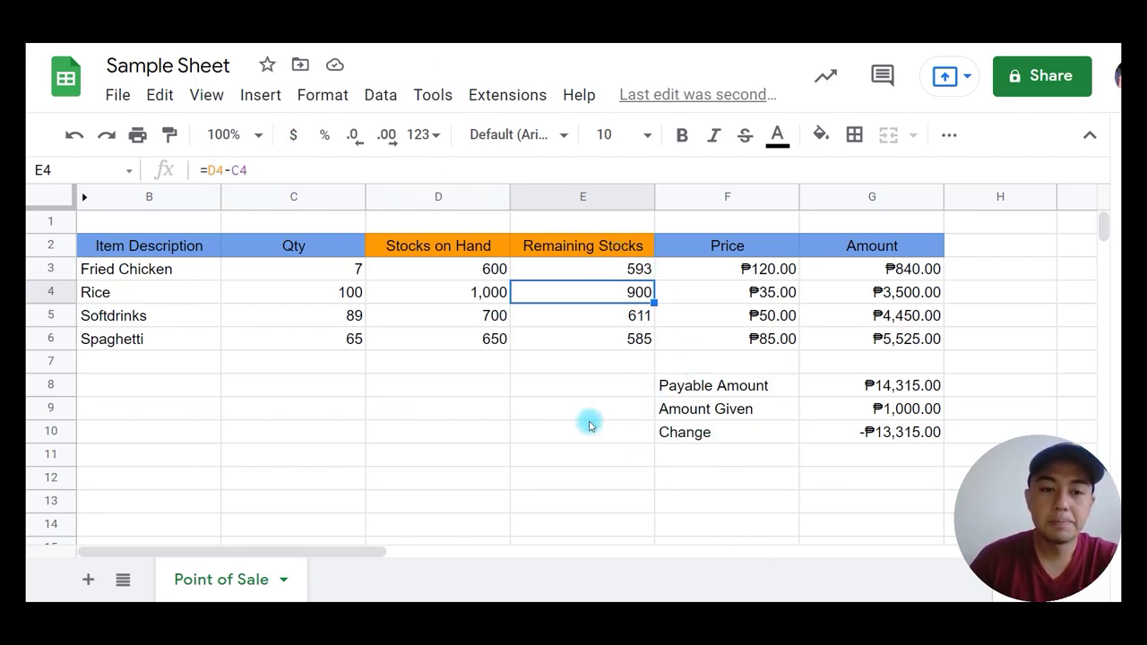
- Set the Qty of Rice in C4 to 700
left_click(292, 272)
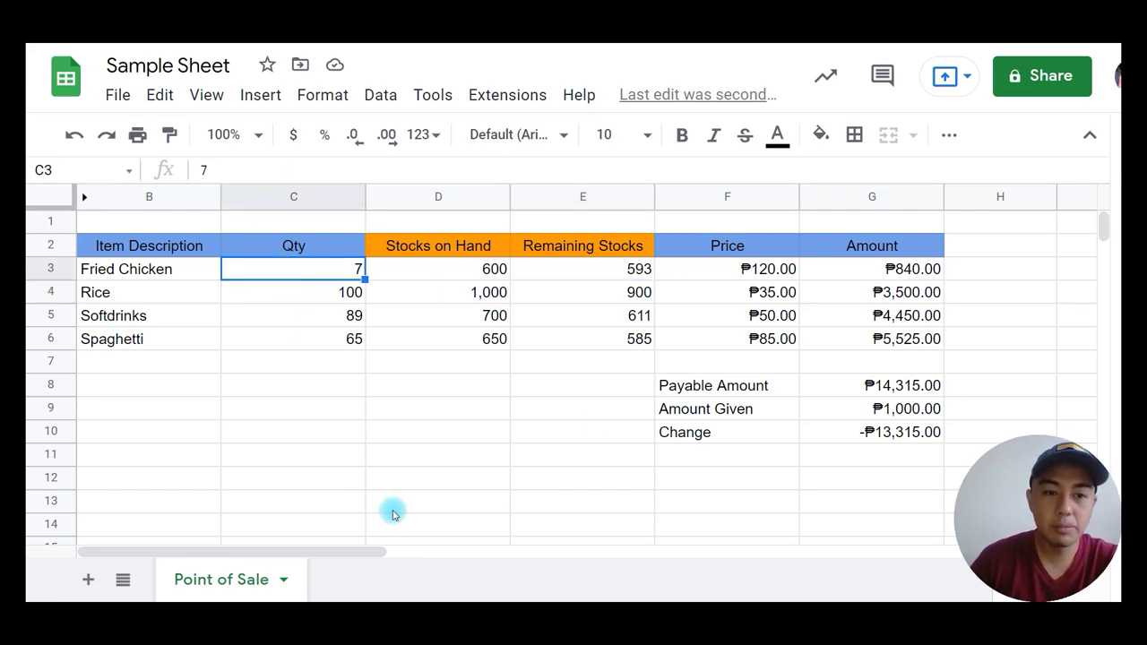
left_click(295, 294)
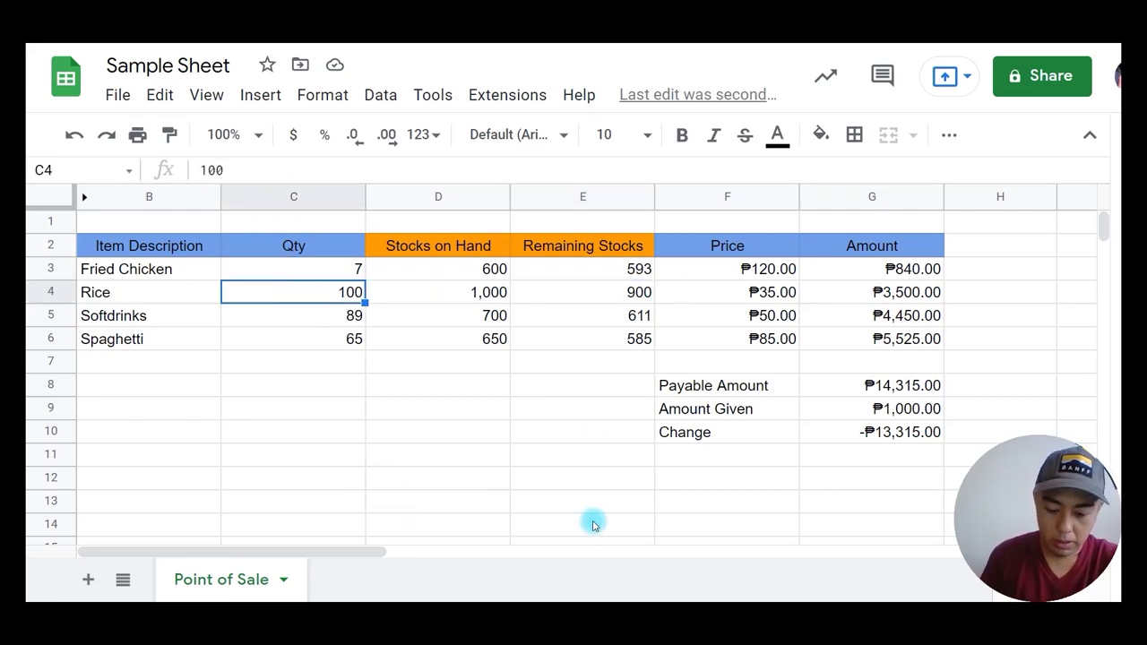
type("7")
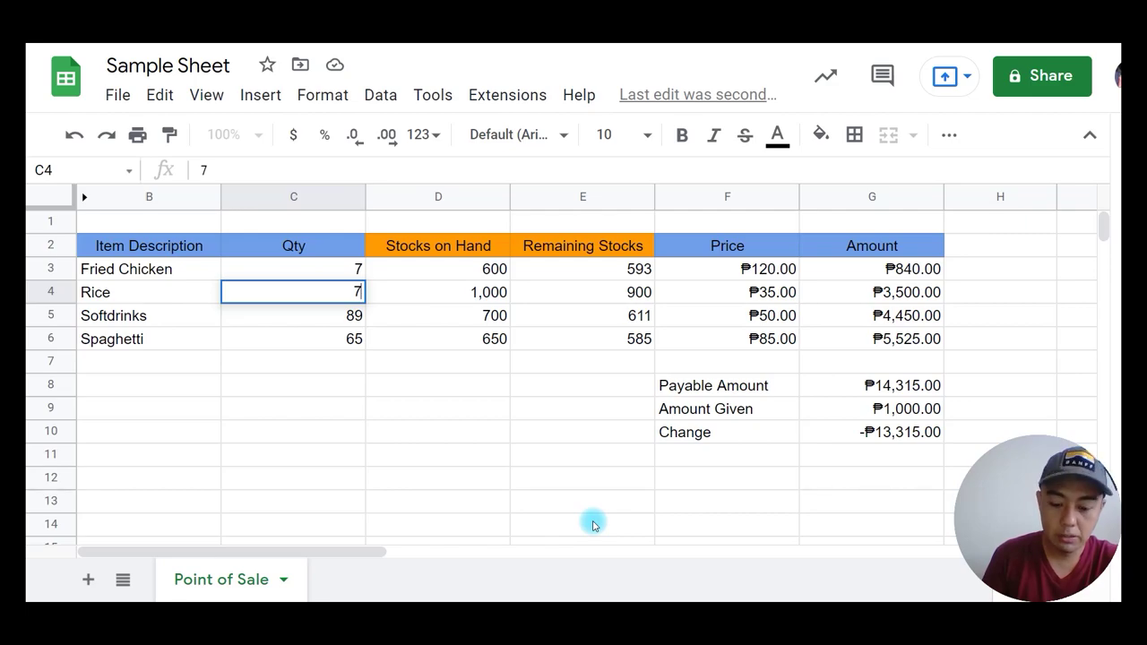
type("00")
key("Return")
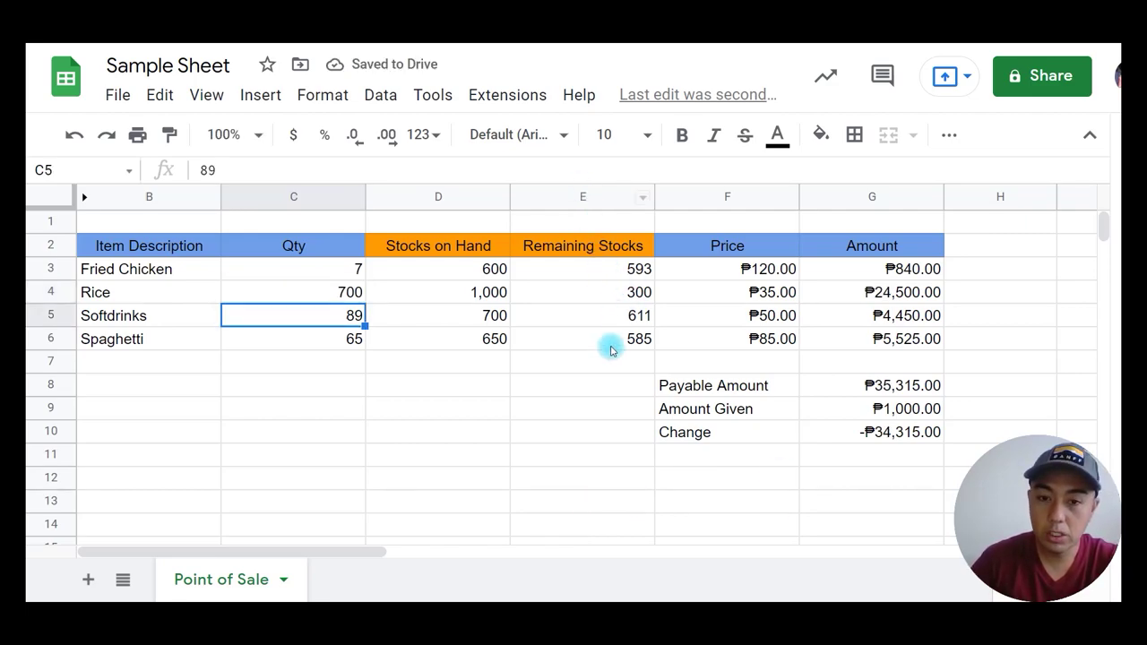
- Examine the Remaining Stocks values in E3:E6 for each item from Fried Chicken to Spaghetti
left_click_drag(583, 268, 583, 339)
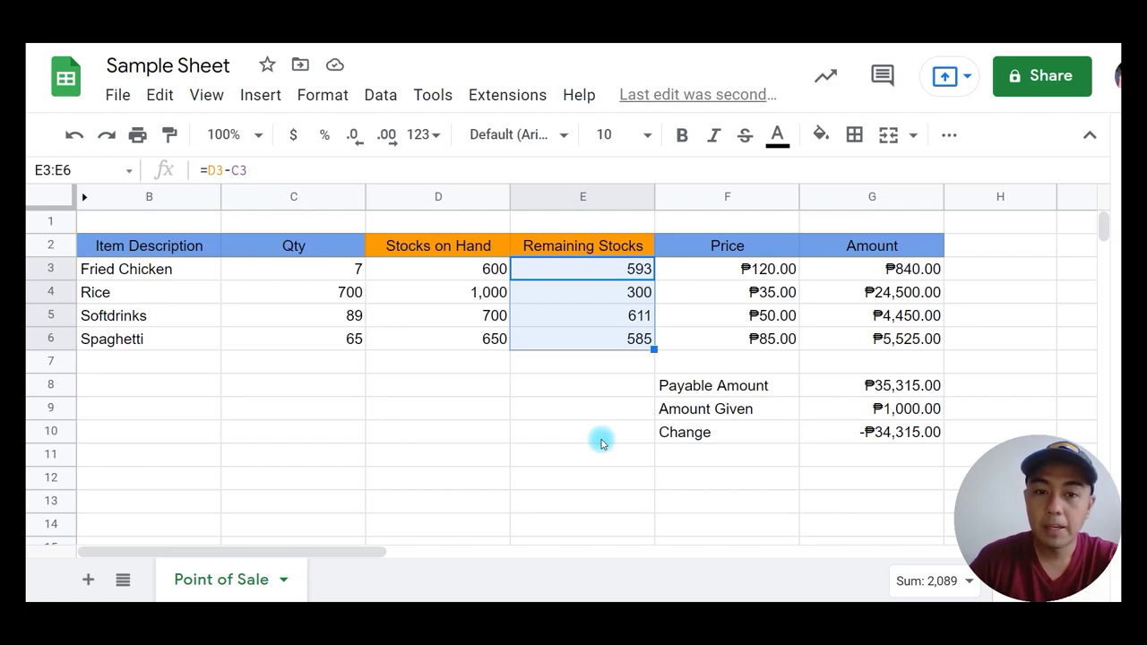
left_click(551, 432)
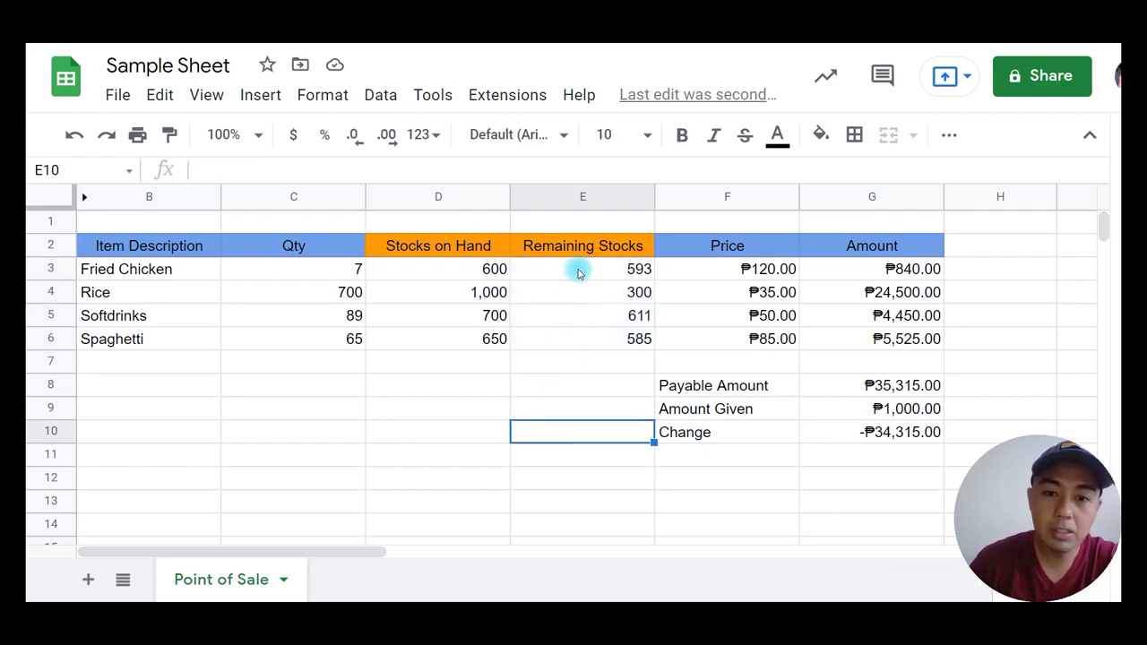
left_click(579, 269)
left_click_drag(583, 297, 576, 343)
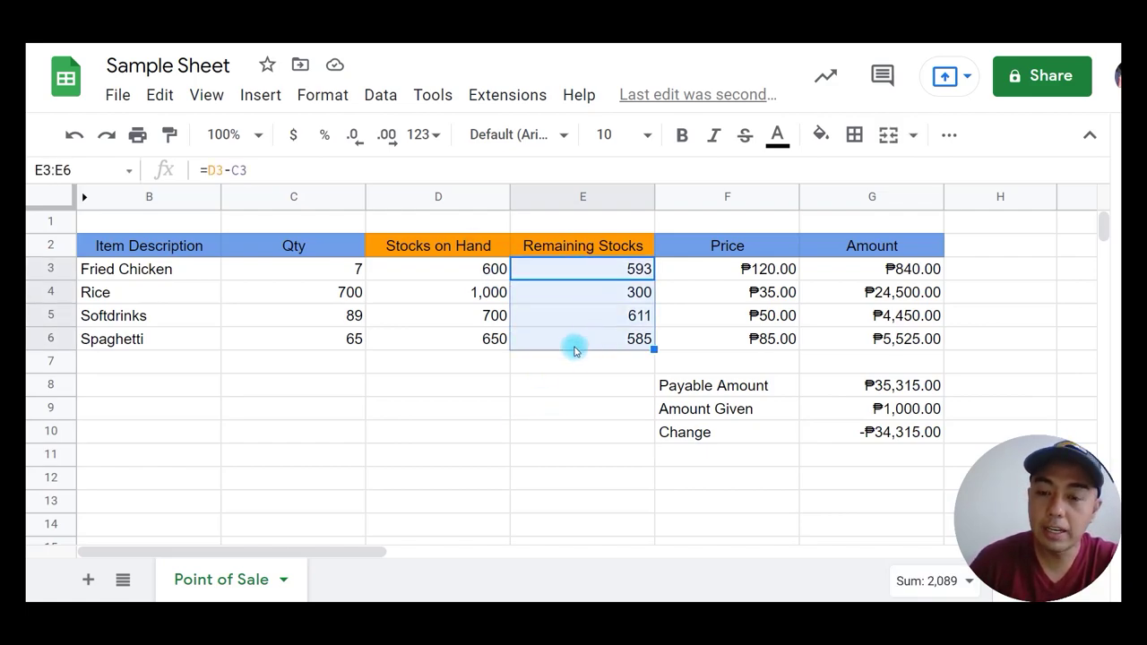
left_click(577, 395)
left_click(158, 269)
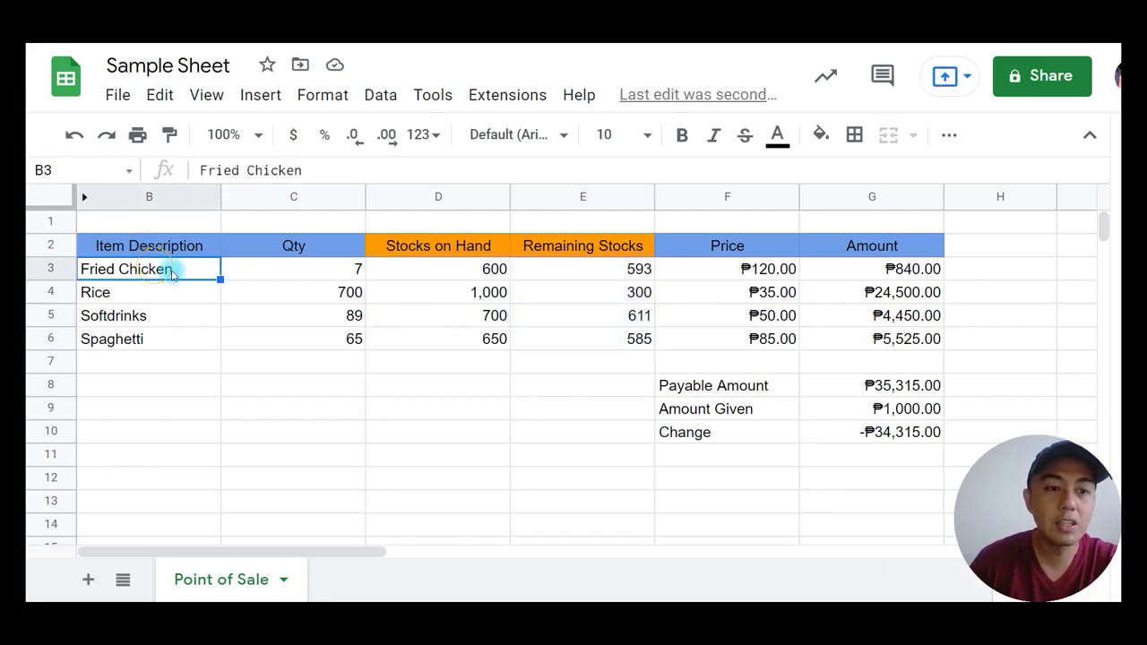
left_click(588, 280)
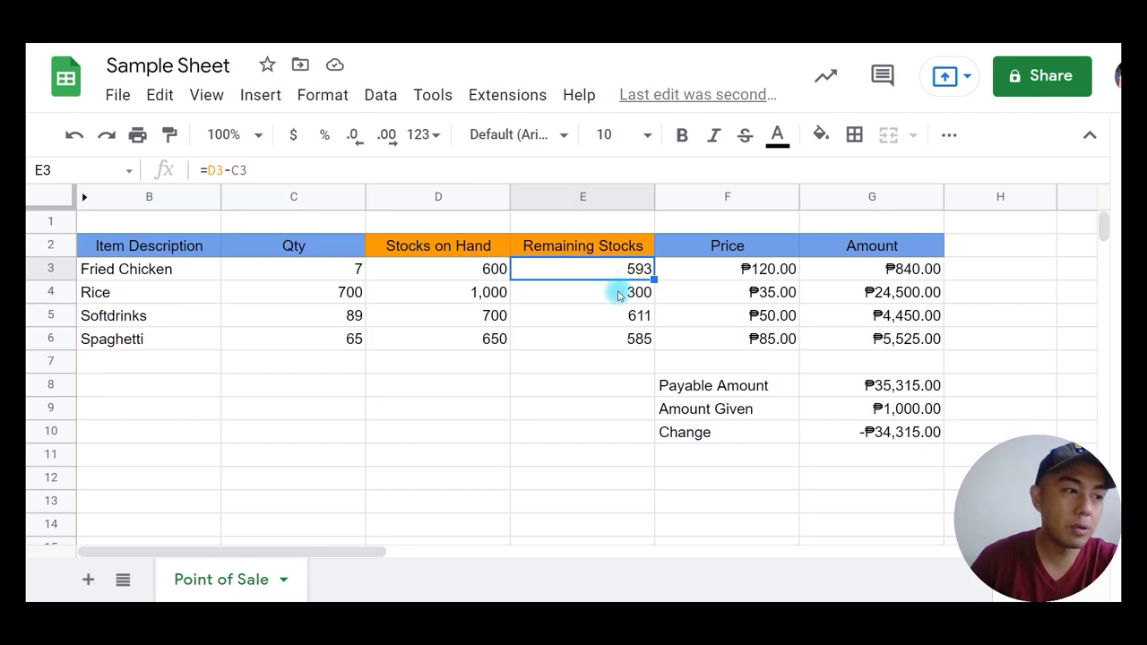
left_click(617, 333)
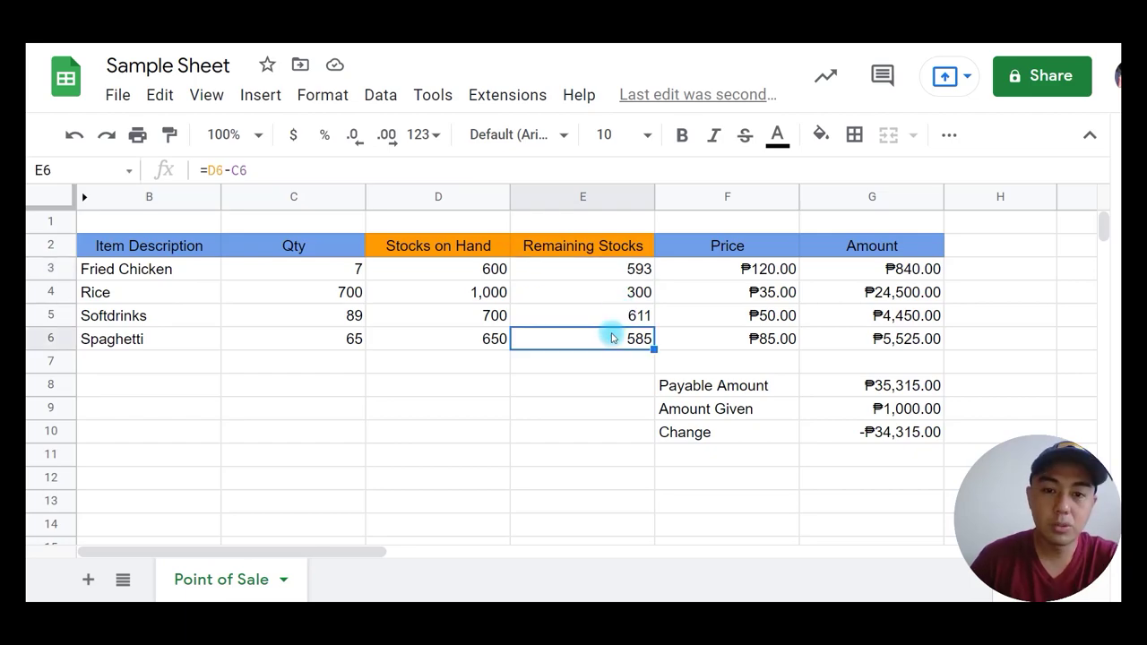
- Create a conditional formatting rule for Remaining Stocks E3:E6 that formats cells less than or equal to 100
left_click_drag(594, 267, 610, 335)
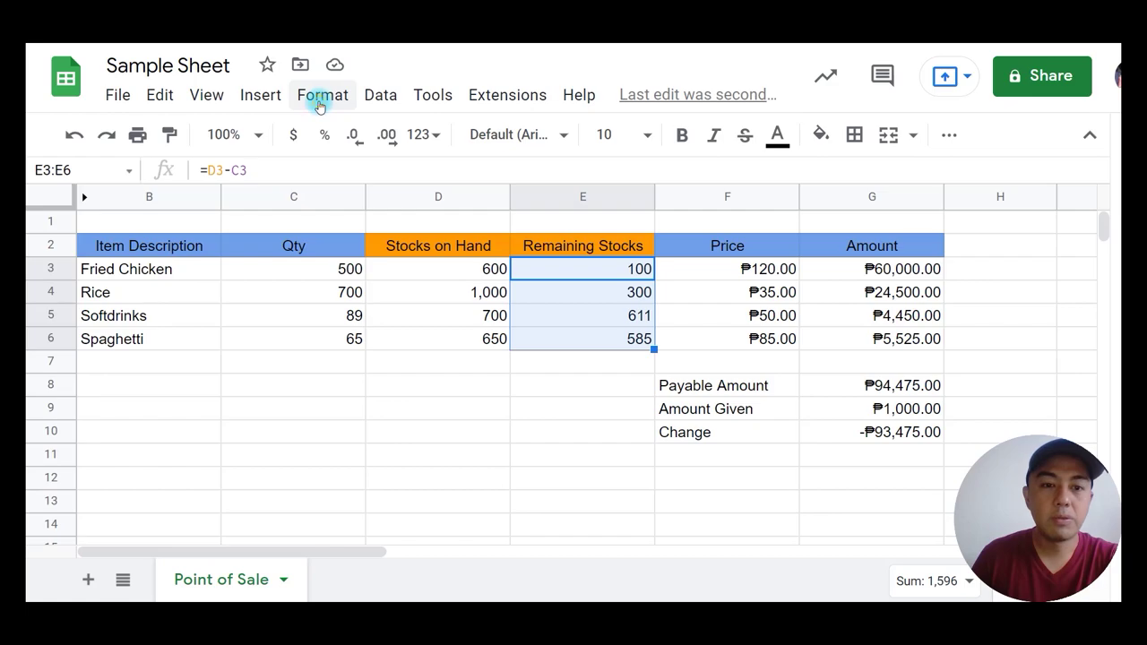
left_click(321, 102)
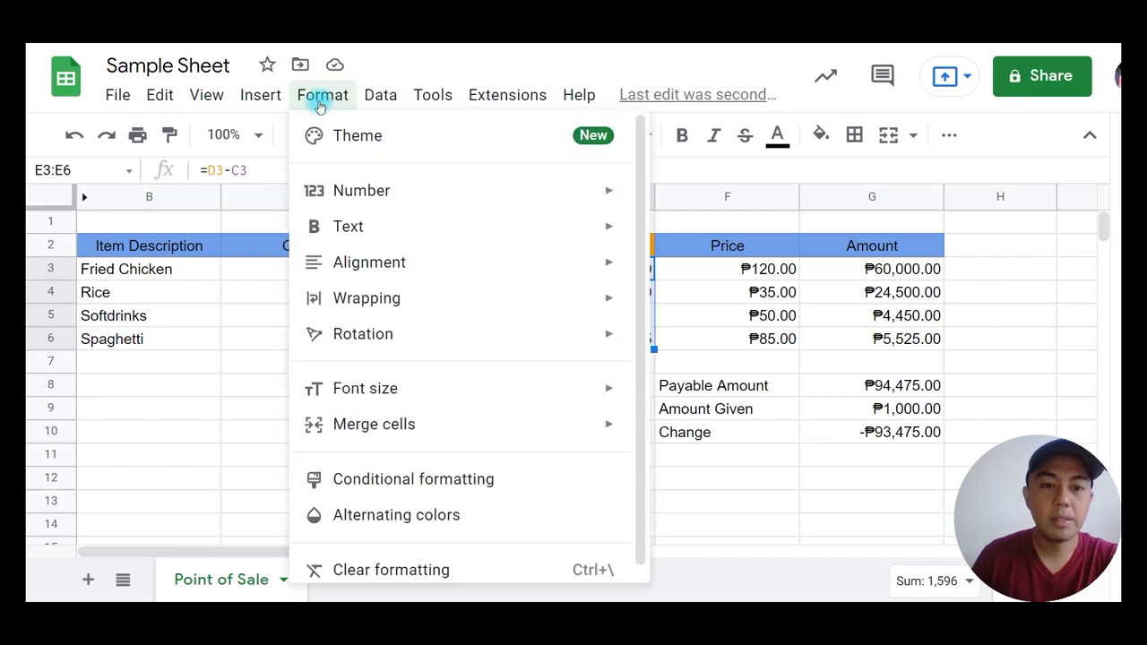
left_click(426, 480)
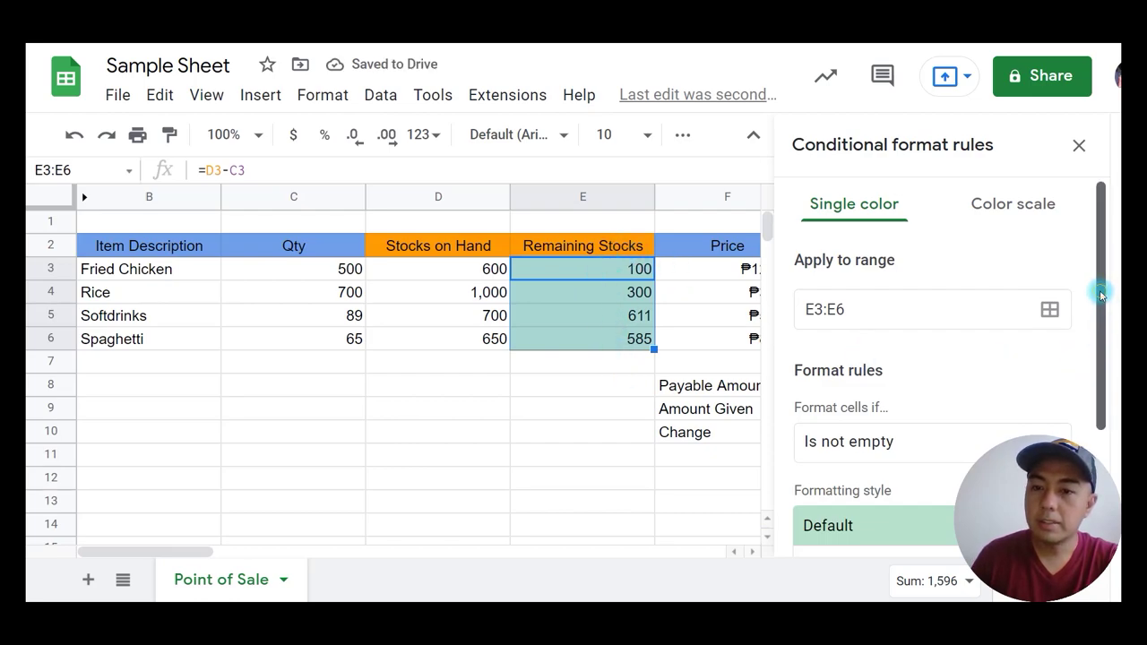
left_click_drag(1105, 302, 1101, 459)
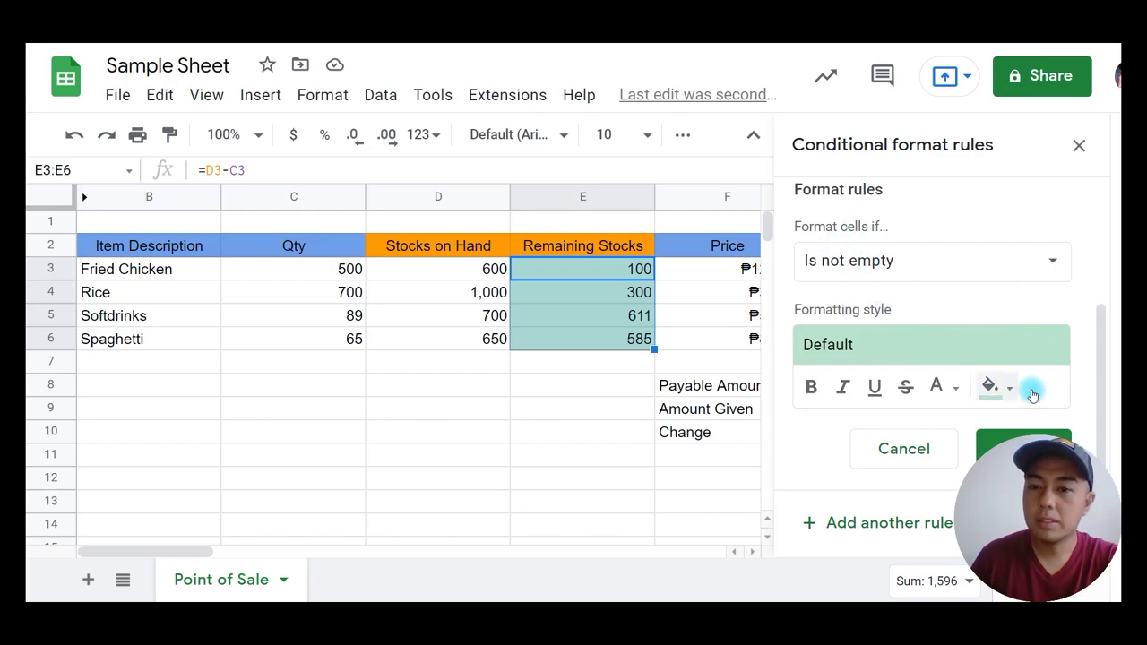
left_click(1002, 264)
left_click_drag(1013, 242, 1015, 434)
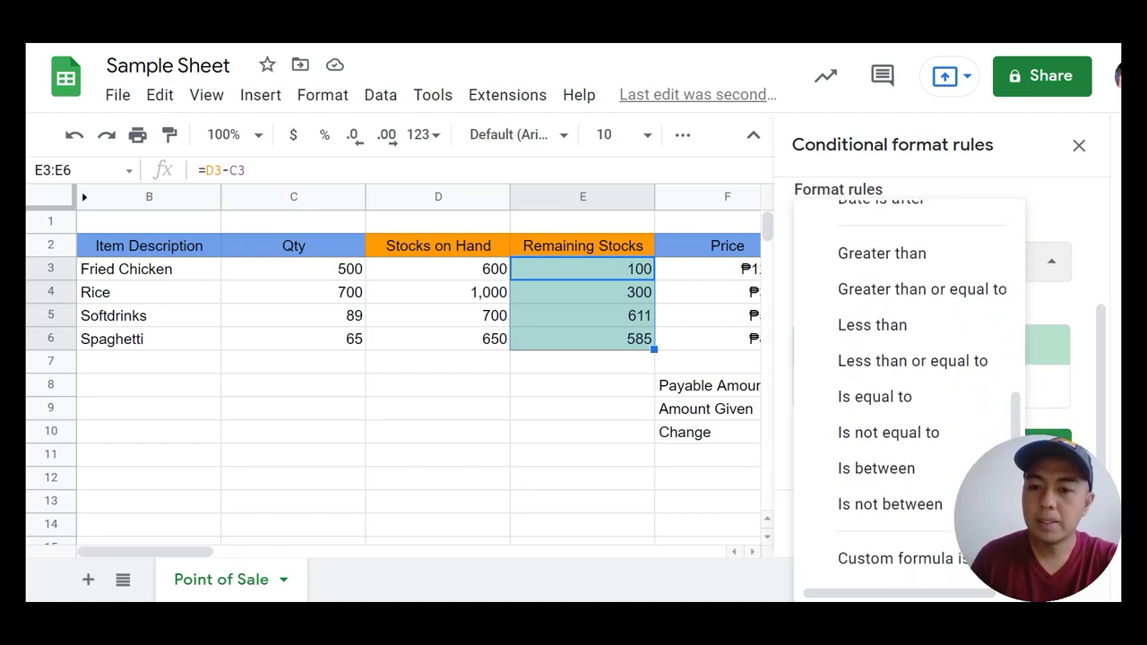
left_click(923, 363)
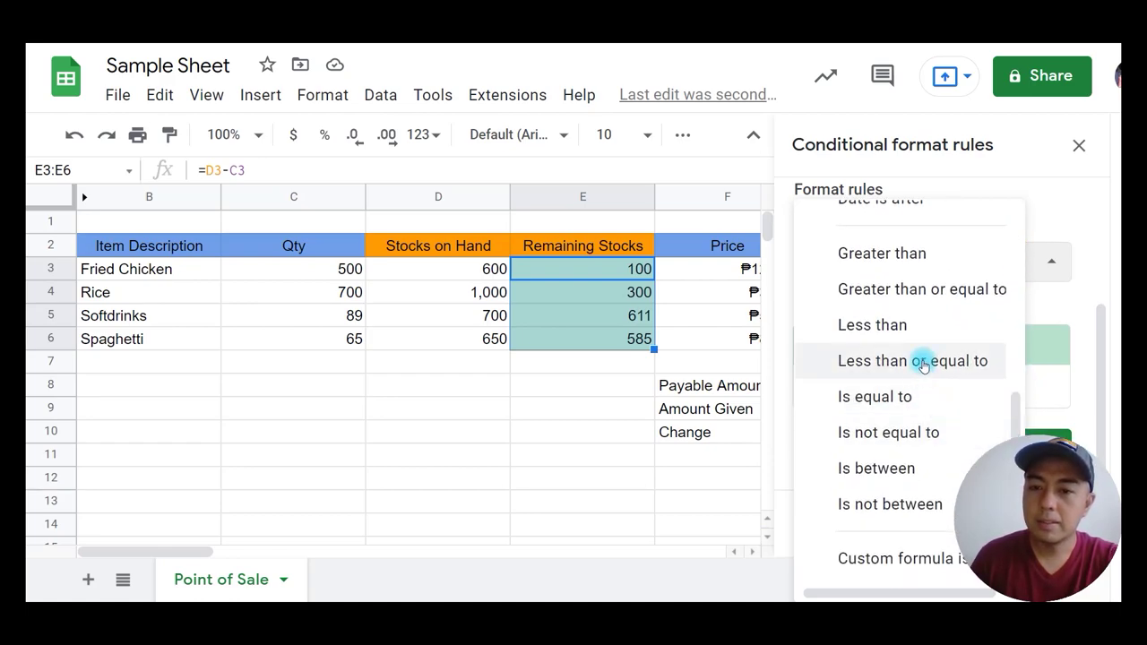
left_click(923, 363)
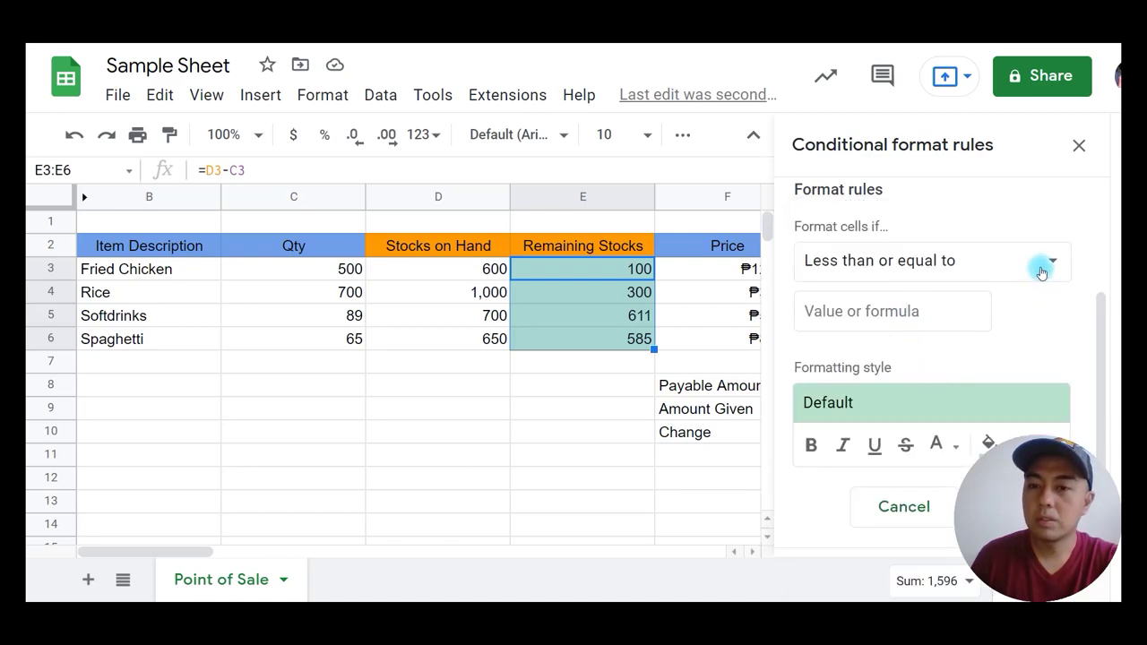
left_click(924, 313)
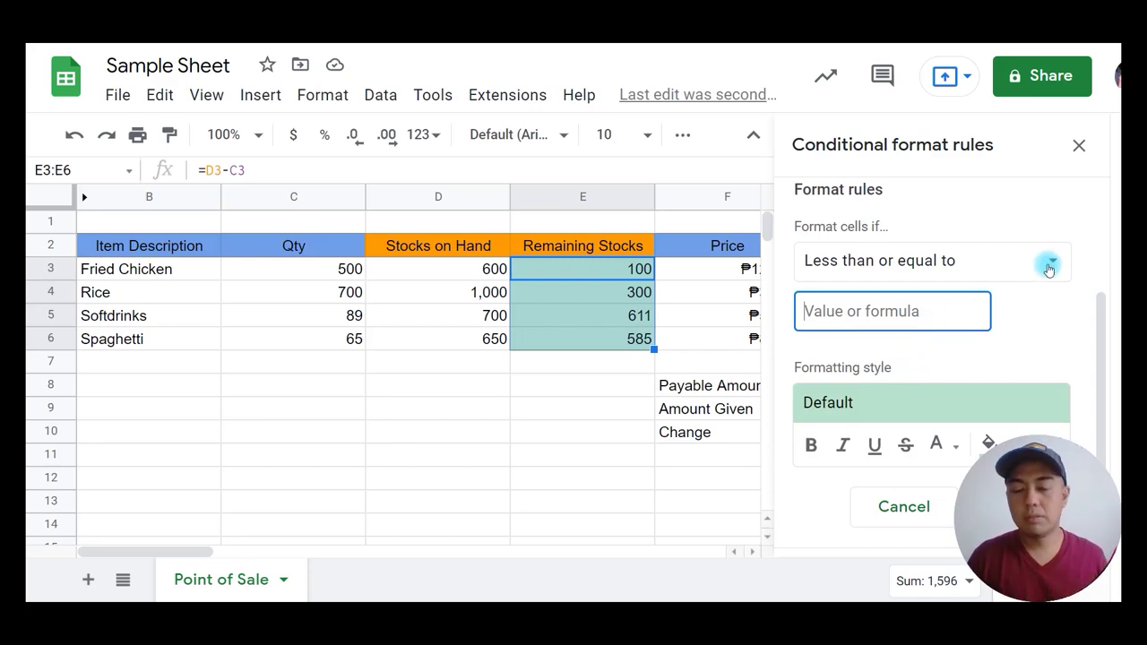
type("100")
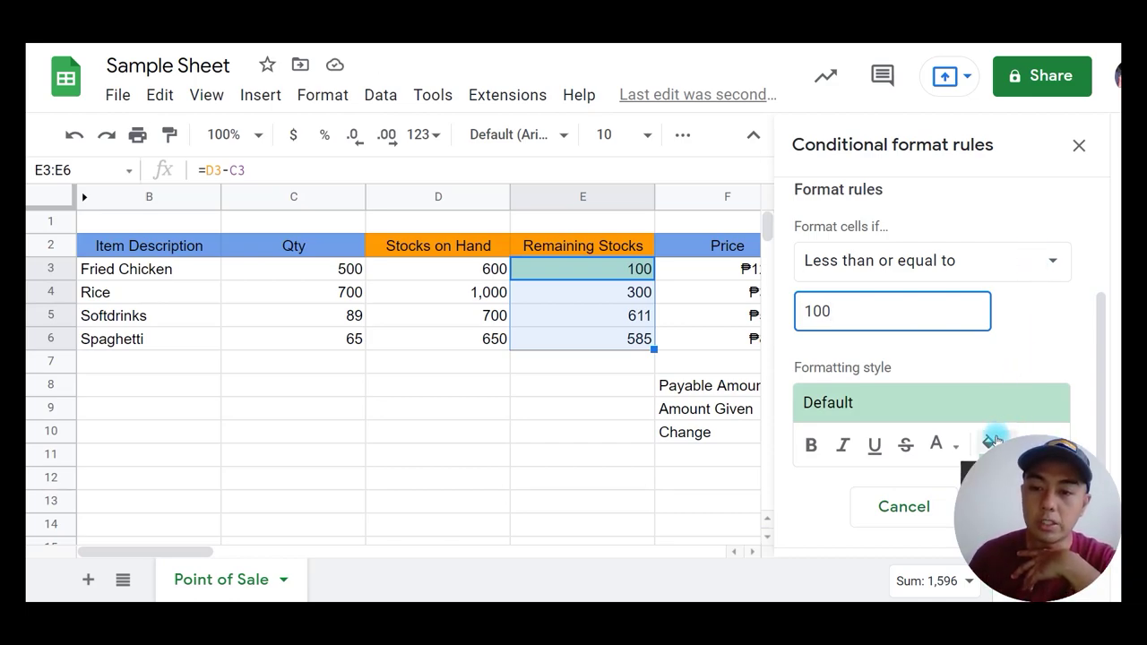
- Give the rule's formatting style the red theme text colour #ea4335, save the rule and close the conditional format rules
left_click(991, 441)
left_click(990, 441)
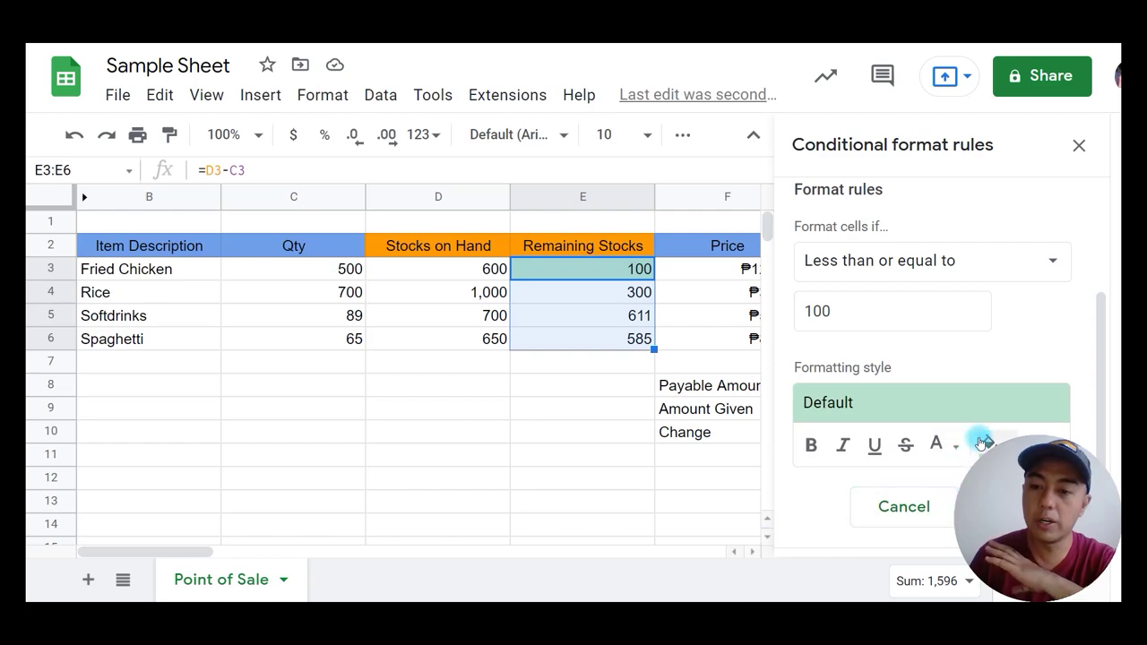
left_click(941, 445)
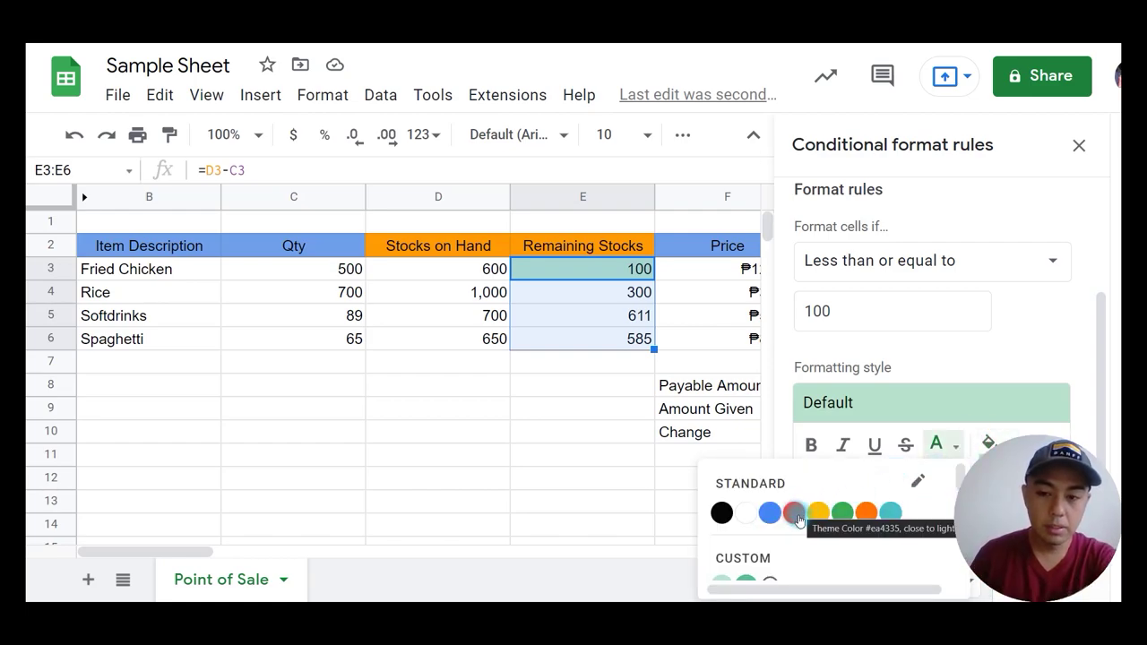
left_click(795, 513)
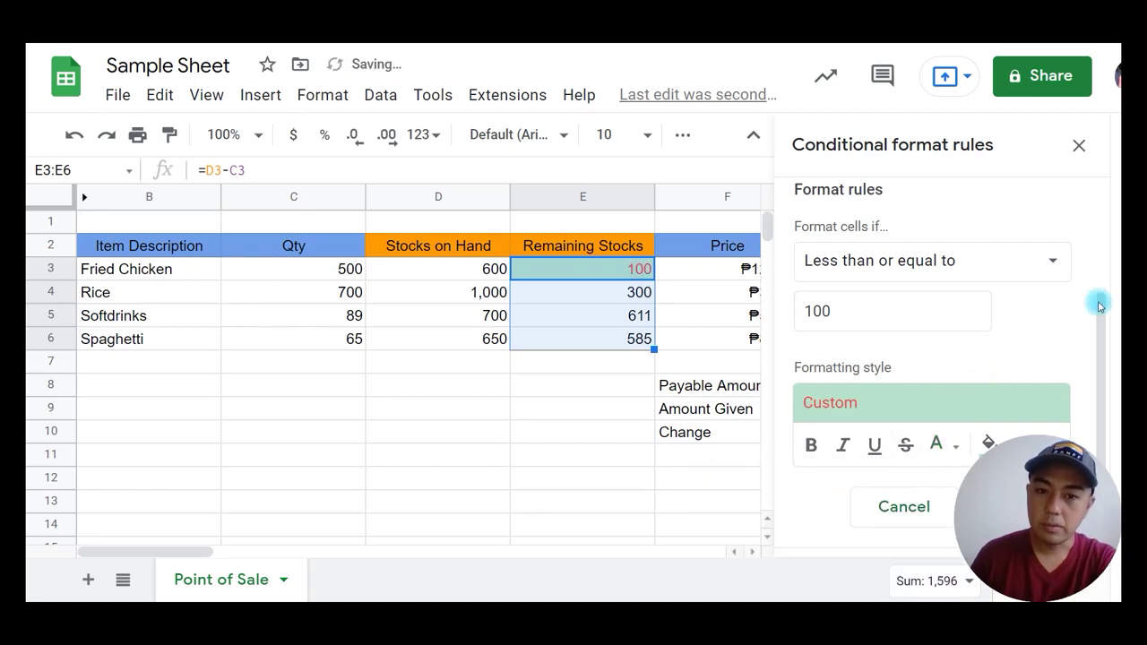
left_click_drag(1100, 335, 1101, 394)
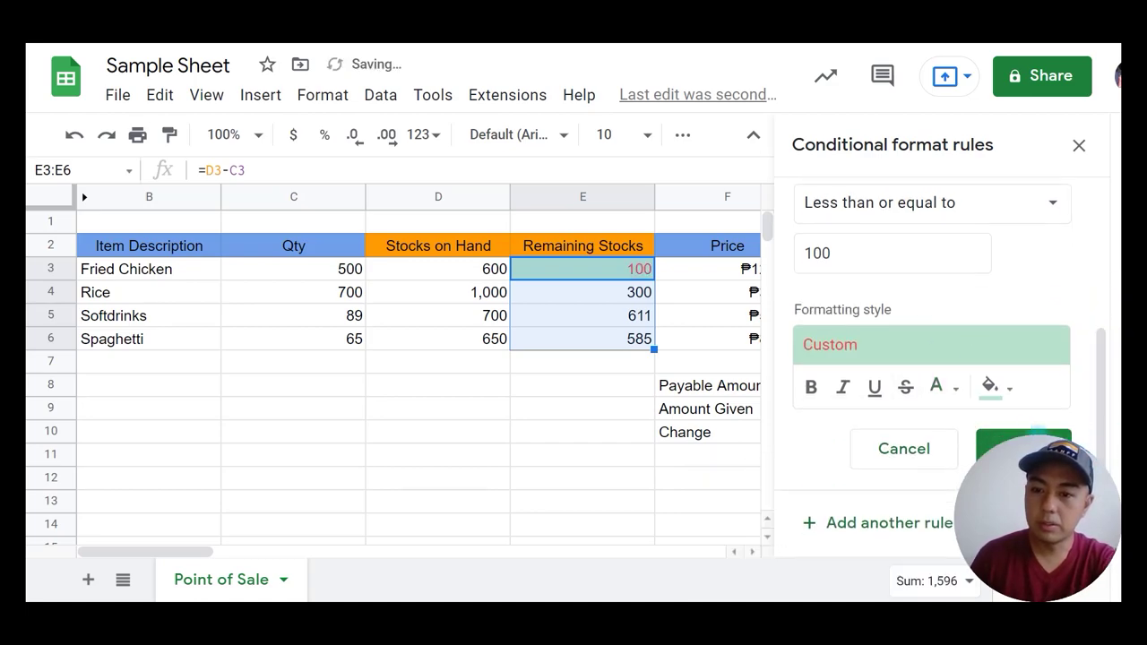
left_click(994, 445)
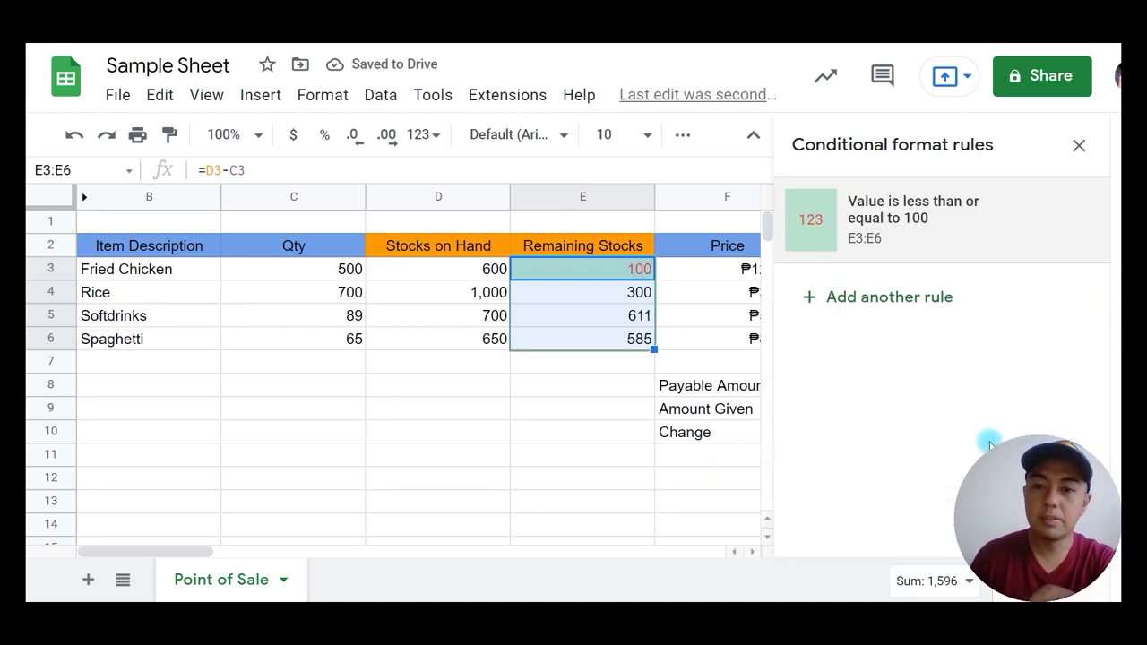
left_click(1079, 146)
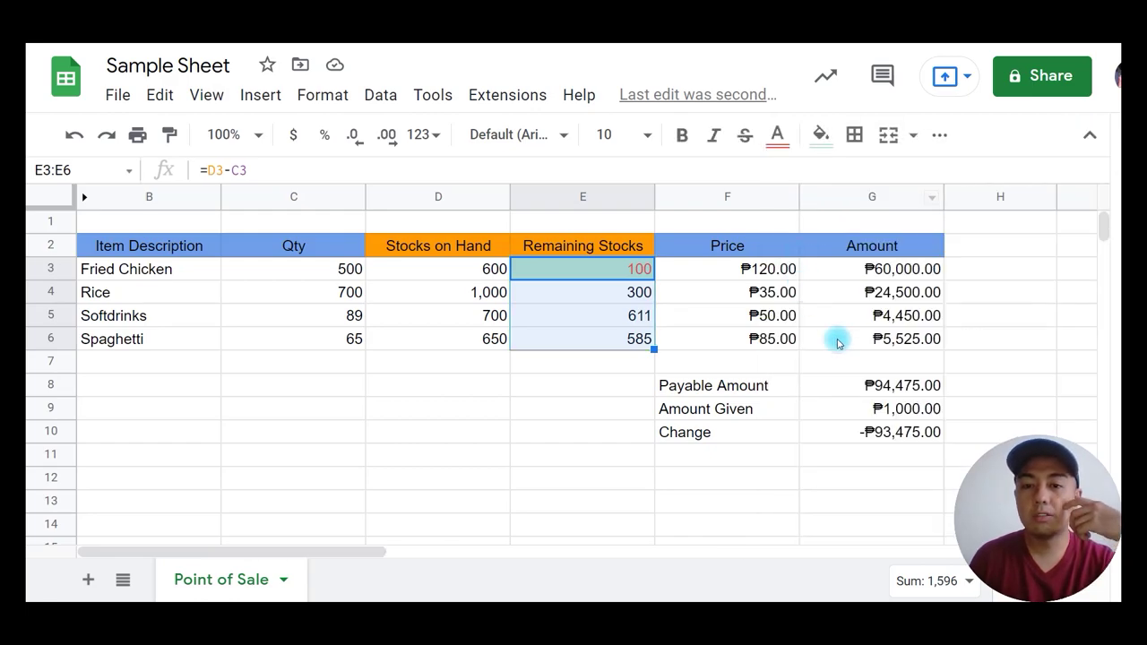
left_click(670, 410)
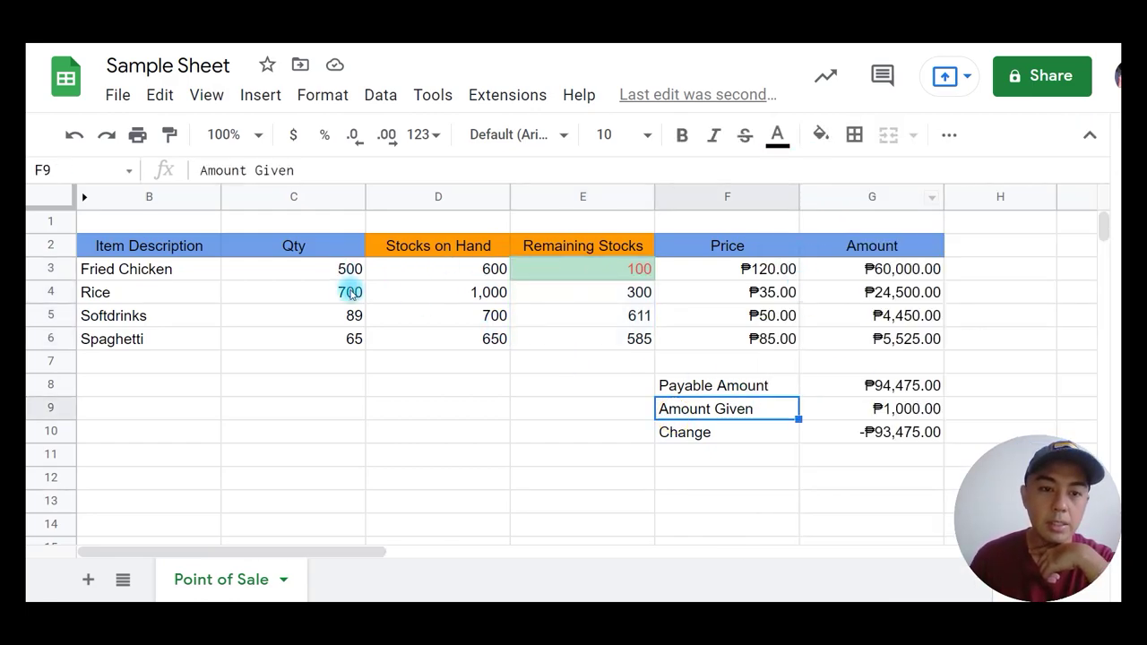
- Set the Qty of Rice in C4 to 990
left_click(349, 290)
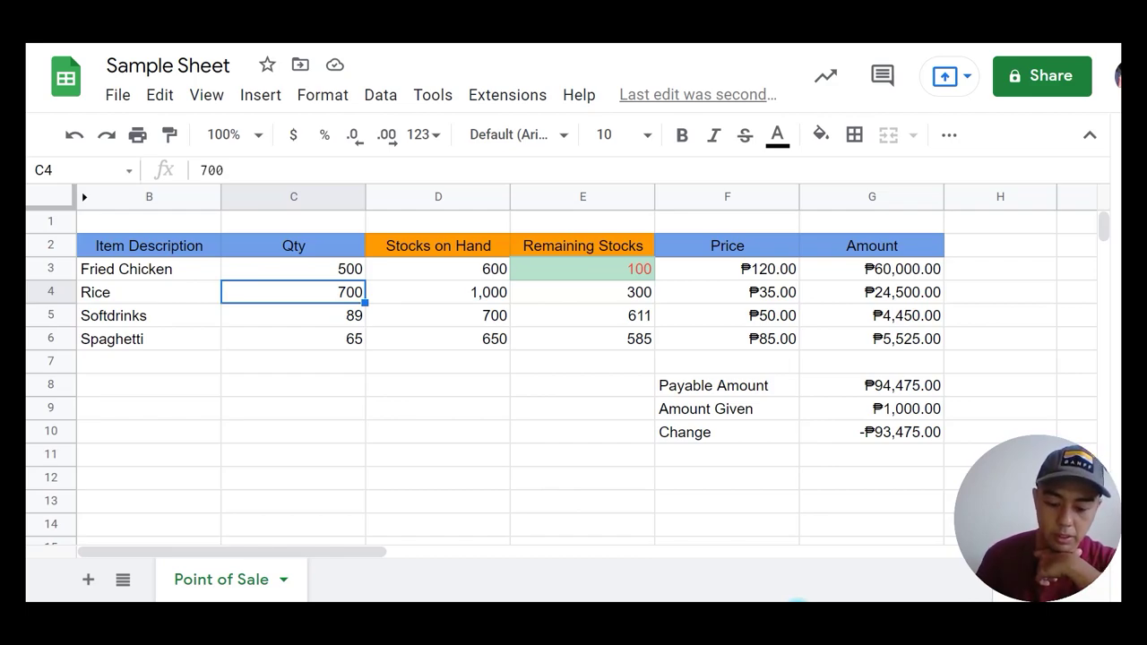
type("990")
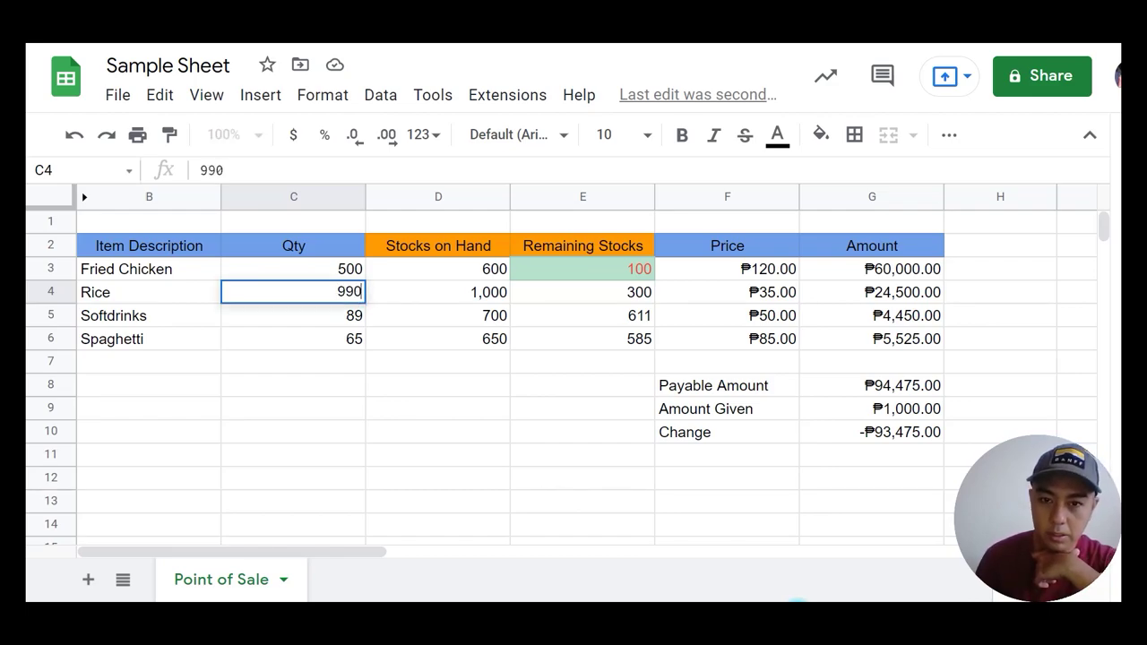
key("Return")
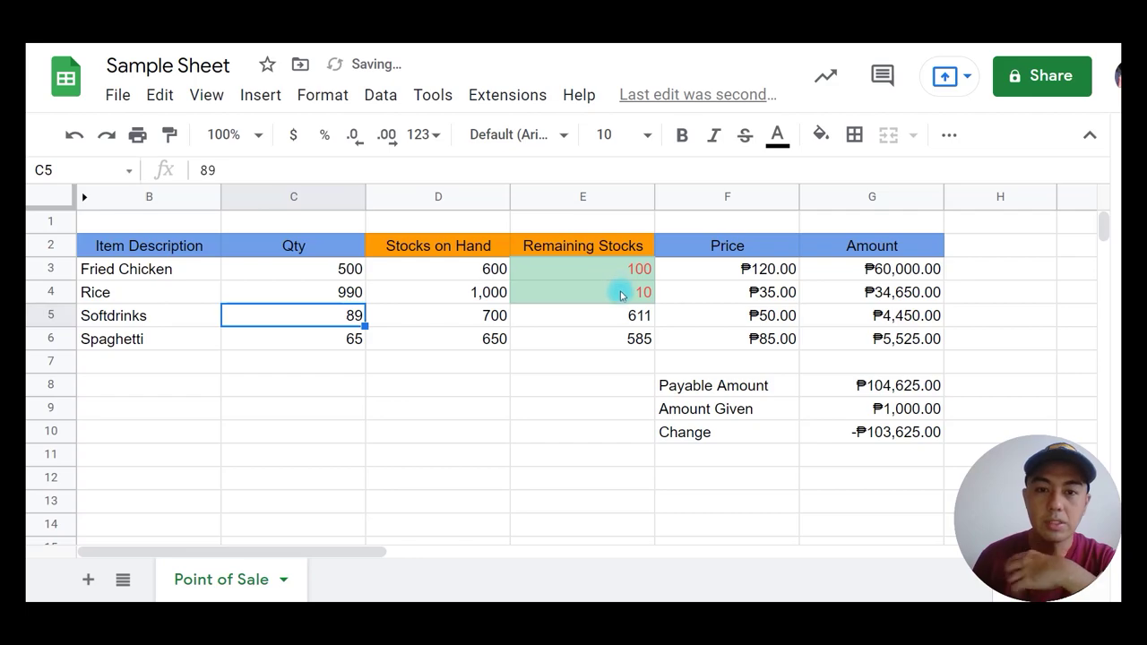